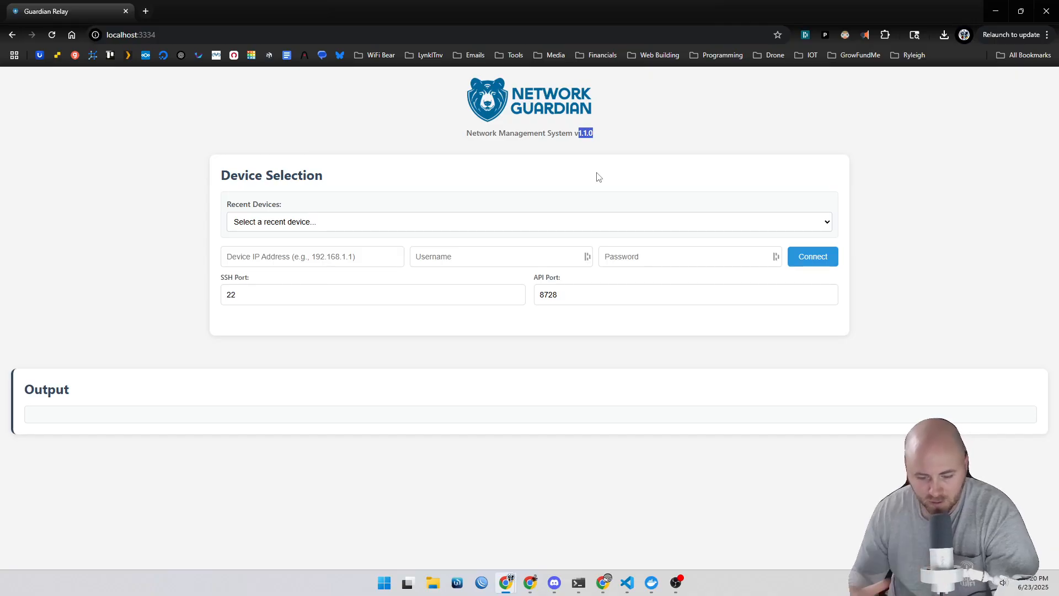
Step: Connect to the recent device 192.168.100.1 (ALPHAHOME-RACK-RTR), entering the router's username and account password
{"action": "left_click", "coordinate": [619, 140]}
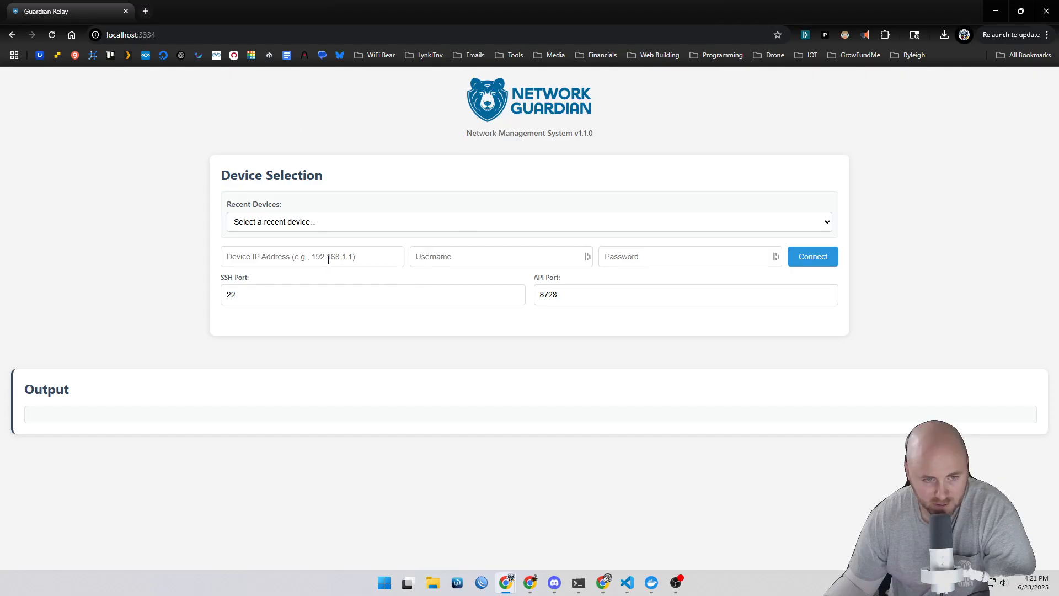
{"action": "left_click", "coordinate": [309, 227]}
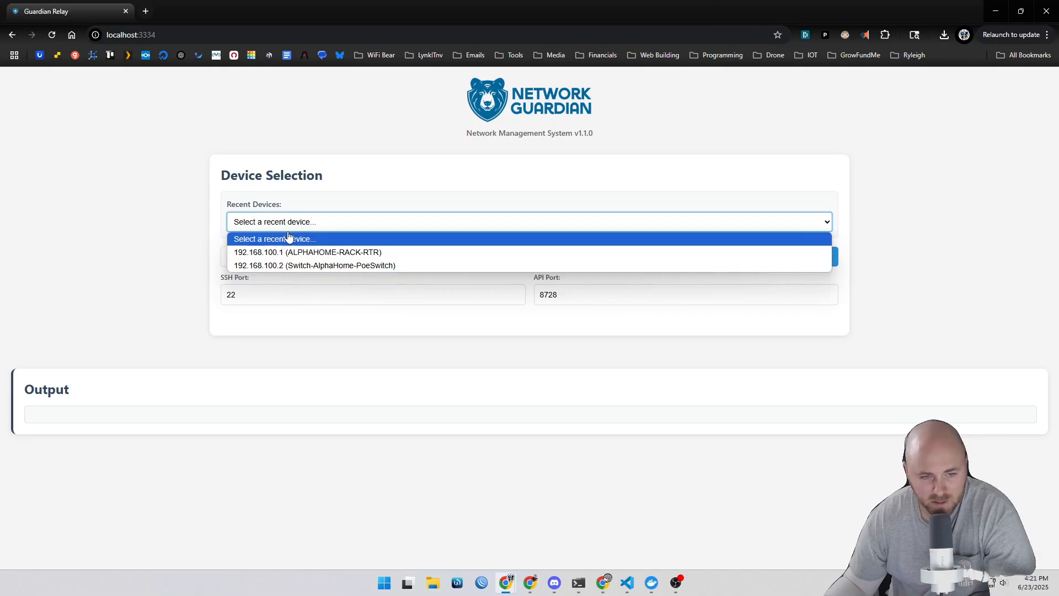
{"action": "left_click", "coordinate": [288, 255]}
{"action": "type", "text": "networkguardian"}
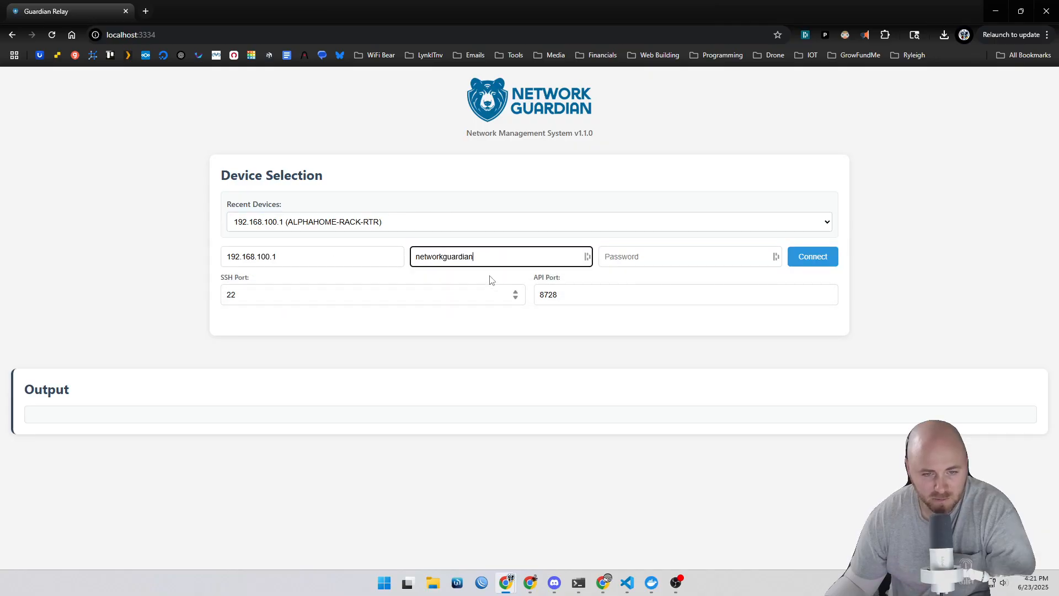
{"action": "key", "text": "Tab"}
{"action": "type", "text": "•••••••••••"}
{"action": "left_click", "coordinate": [797, 265]}
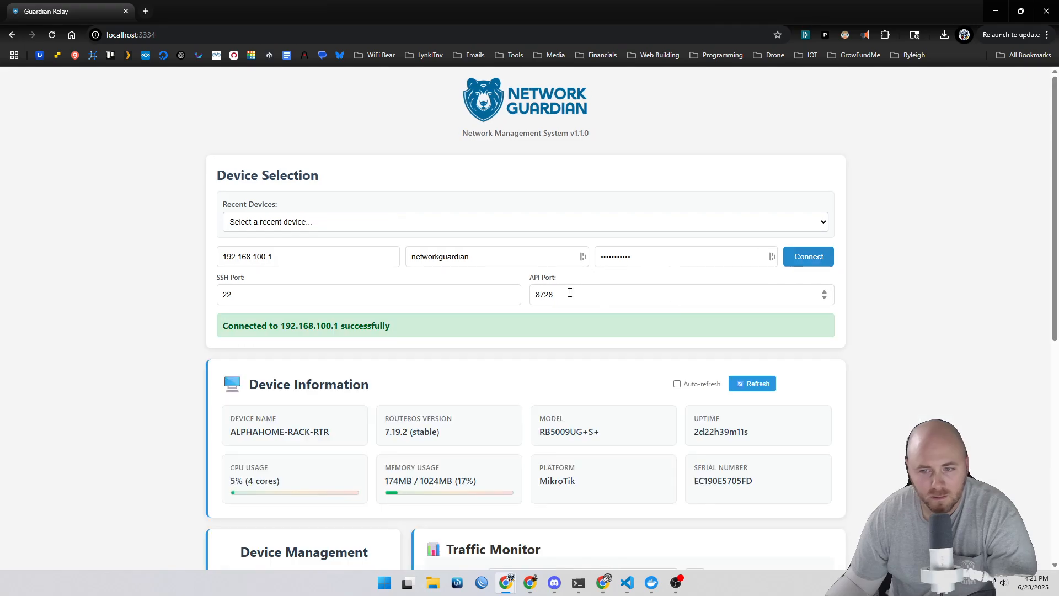
Step: Turn on auto-refresh for the device information panel
{"action": "scroll", "coordinate": [76, 268], "scroll_direction": "down", "scroll_amount": 3}
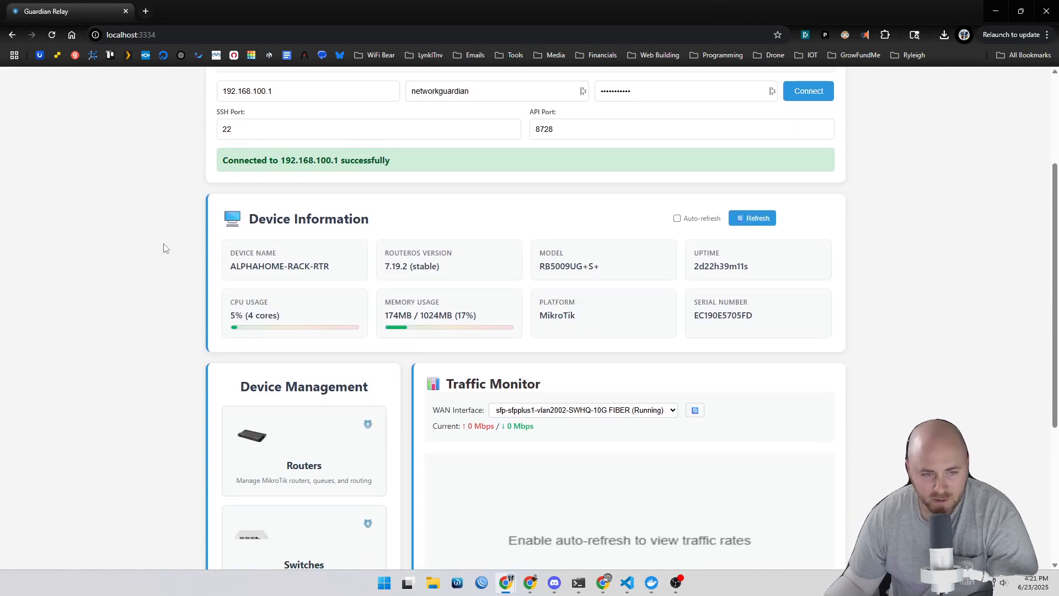
{"action": "left_click_drag", "start_coordinate": [336, 269], "coordinate": [196, 277]}
{"action": "left_click", "coordinate": [171, 309]}
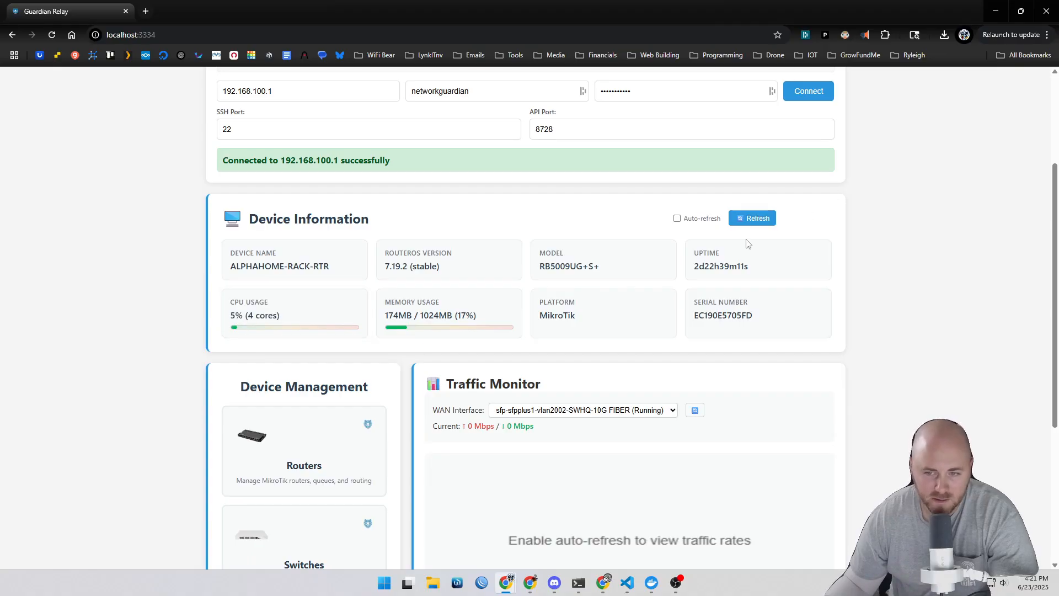
{"action": "left_click", "coordinate": [677, 218]}
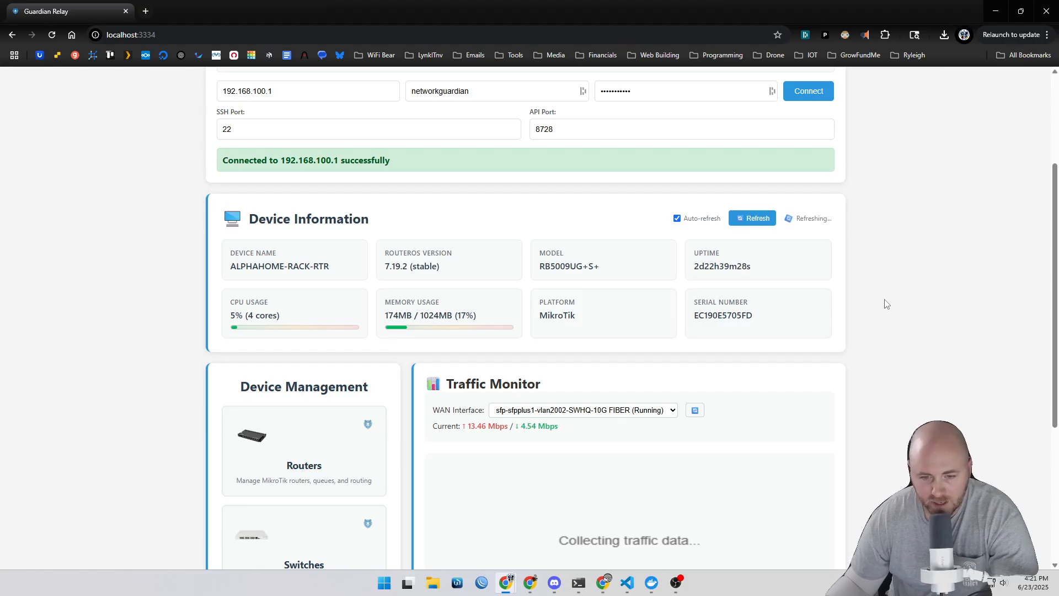
Step: Examine the traffic monitor and the list of WAN interfaces available for monitoring
{"action": "scroll", "coordinate": [777, 521], "scroll_direction": "down", "scroll_amount": 1}
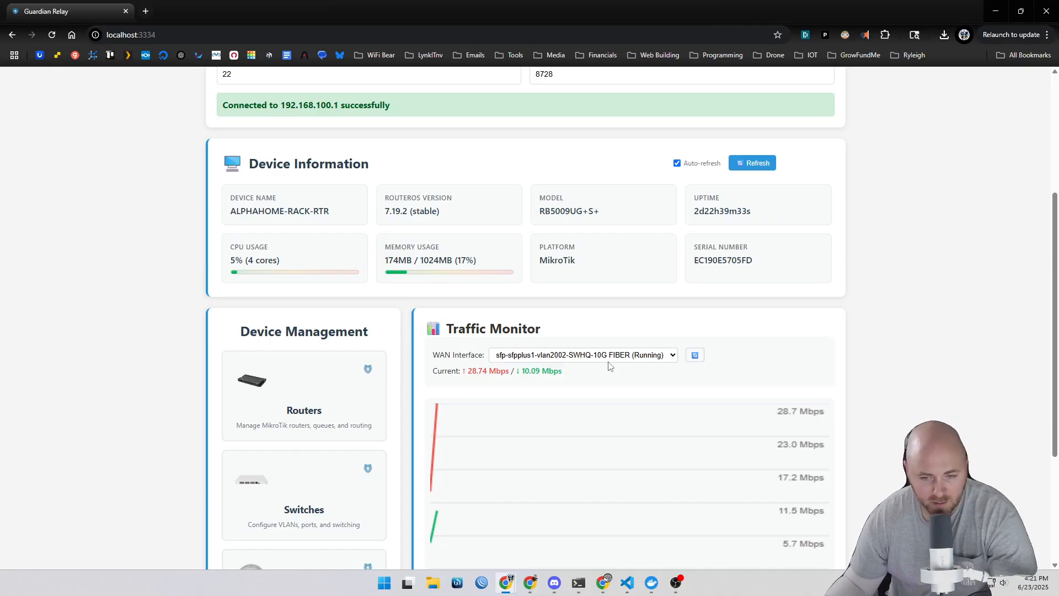
{"action": "left_click", "coordinate": [666, 358]}
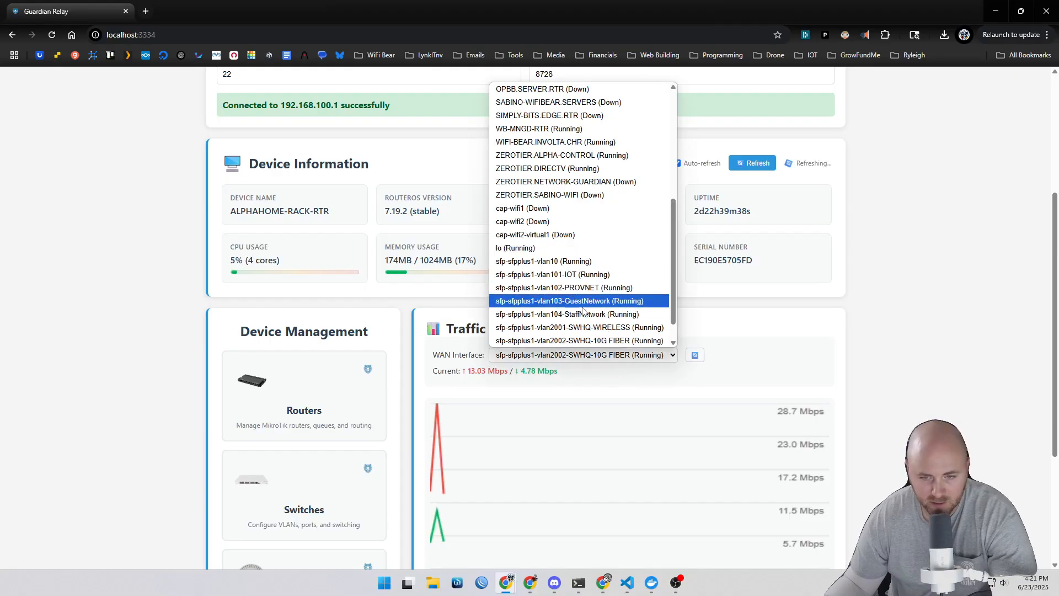
{"action": "left_click", "coordinate": [634, 342]}
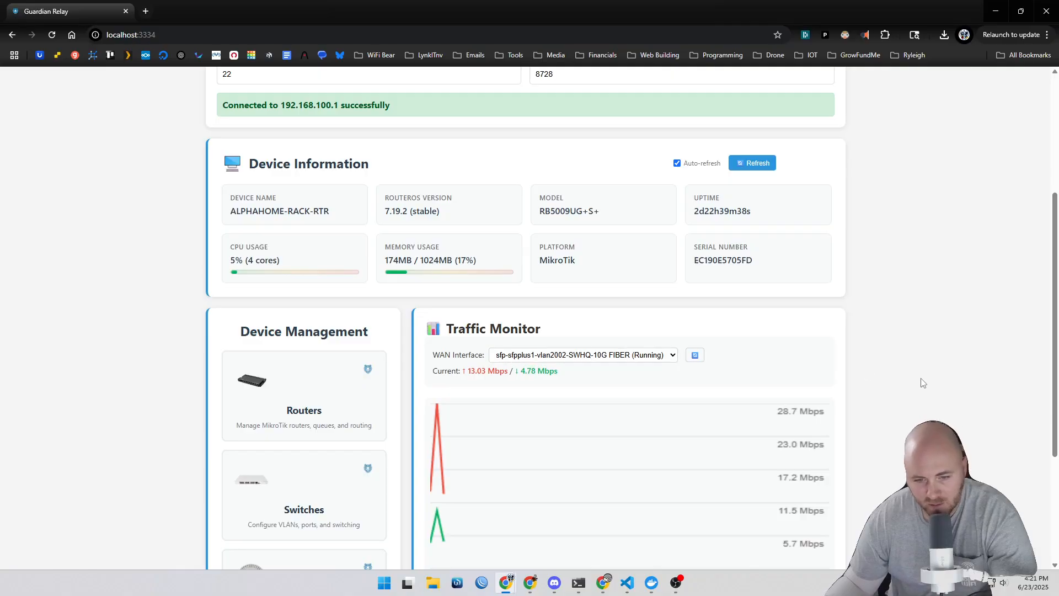
{"action": "left_click_drag", "start_coordinate": [568, 375], "coordinate": [435, 370]}
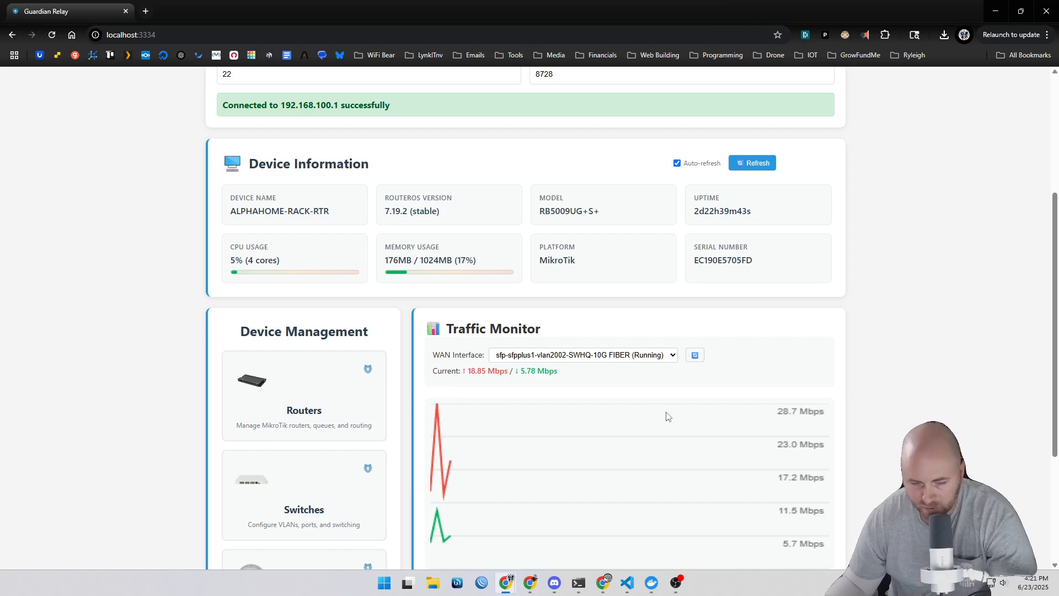
{"action": "scroll", "coordinate": [228, 321], "scroll_direction": "down", "scroll_amount": 1}
{"action": "scroll", "coordinate": [184, 333], "scroll_direction": "down", "scroll_amount": 3}
{"action": "scroll", "coordinate": [184, 335], "scroll_direction": "up", "scroll_amount": 2}
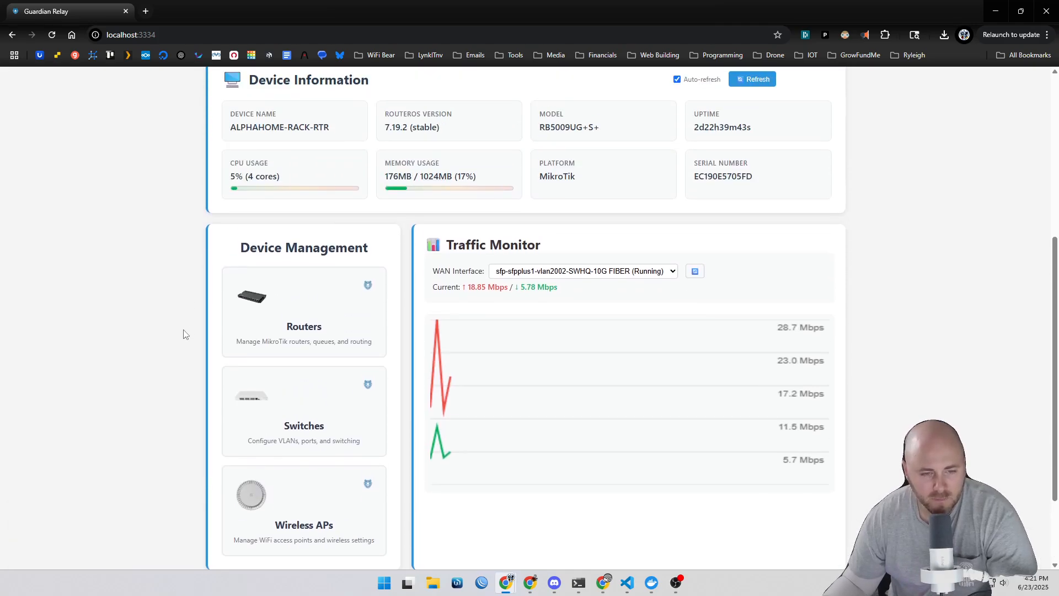
{"action": "scroll", "coordinate": [183, 334], "scroll_direction": "up", "scroll_amount": 2}
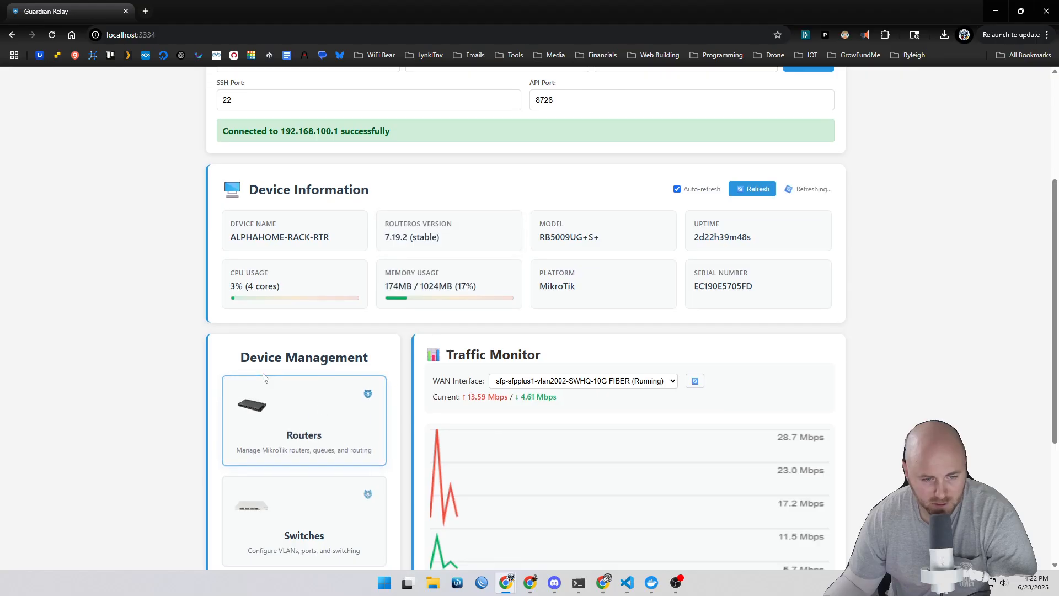
Step: Open the router controls and retrieve the router's interfaces
{"action": "left_click", "coordinate": [317, 425]}
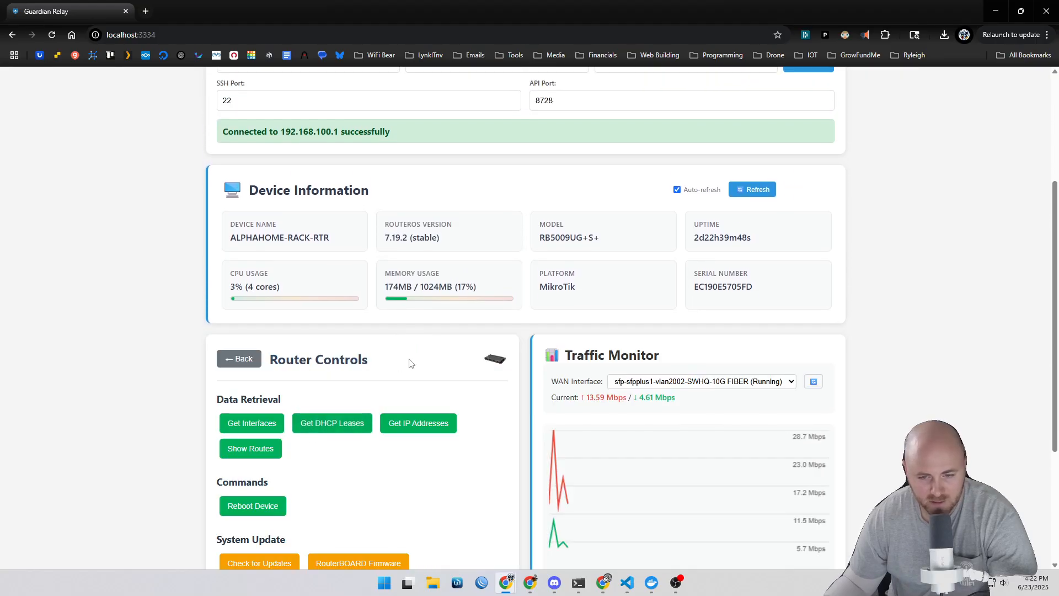
{"action": "scroll", "coordinate": [410, 364], "scroll_direction": "down", "scroll_amount": 2}
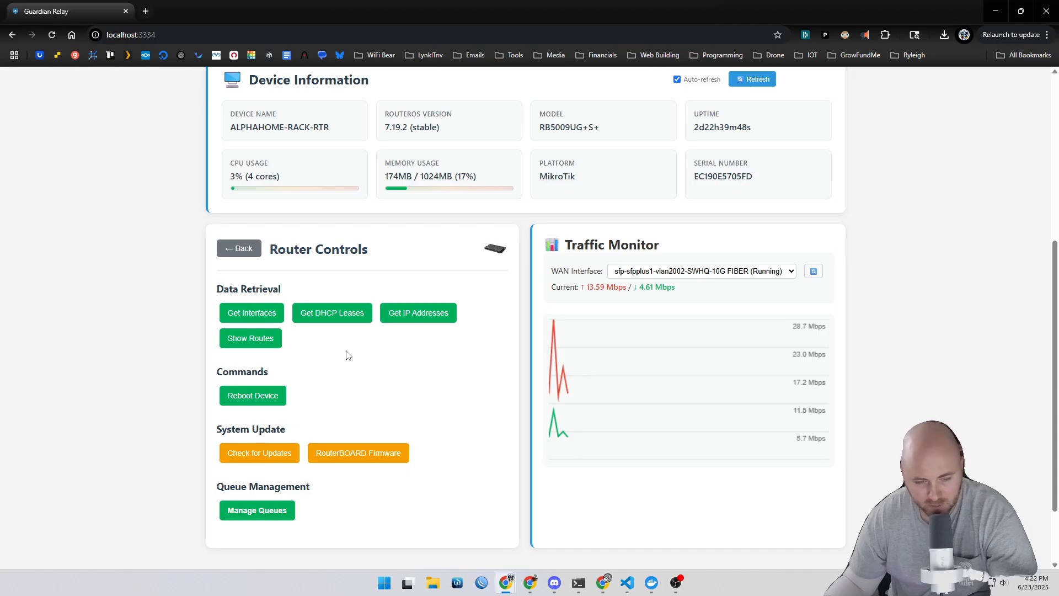
{"action": "scroll", "coordinate": [364, 345], "scroll_direction": "down", "scroll_amount": 2}
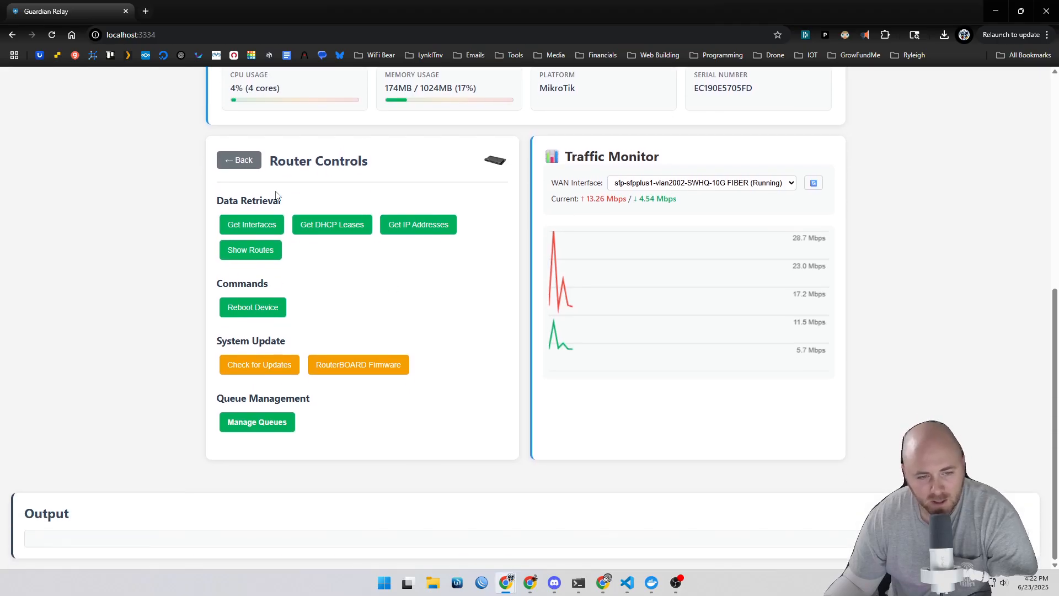
{"action": "left_click", "coordinate": [252, 226]}
Step: Retrieve the router's DHCP leases
{"action": "scroll", "coordinate": [503, 331], "scroll_direction": "down", "scroll_amount": 1}
{"action": "left_click", "coordinate": [340, 176]}
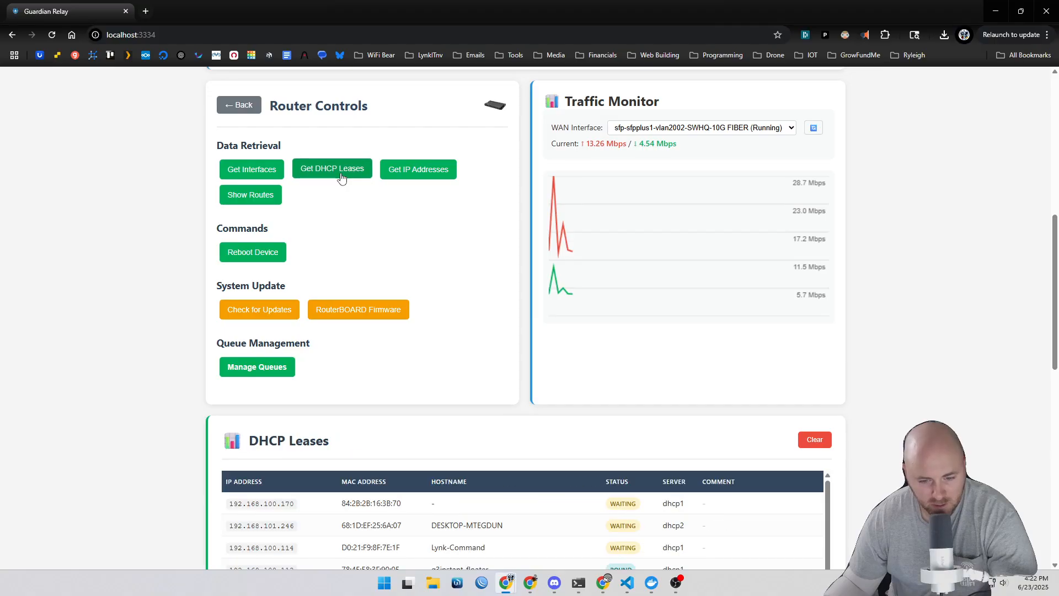
Step: Display the router's IP addresses and then its routing table
{"action": "left_click", "coordinate": [417, 173]}
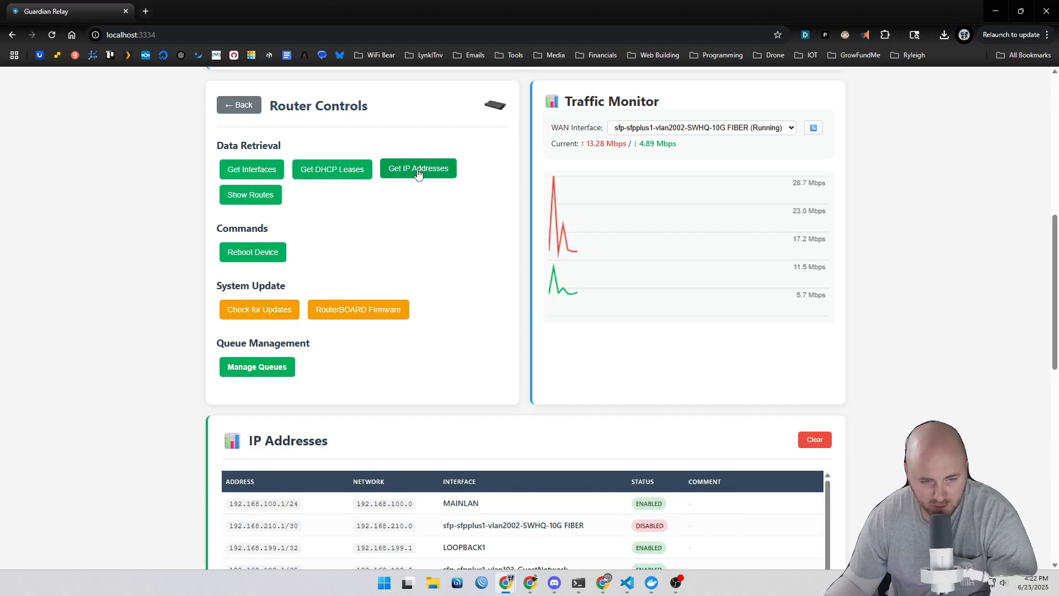
{"action": "left_click", "coordinate": [247, 196]}
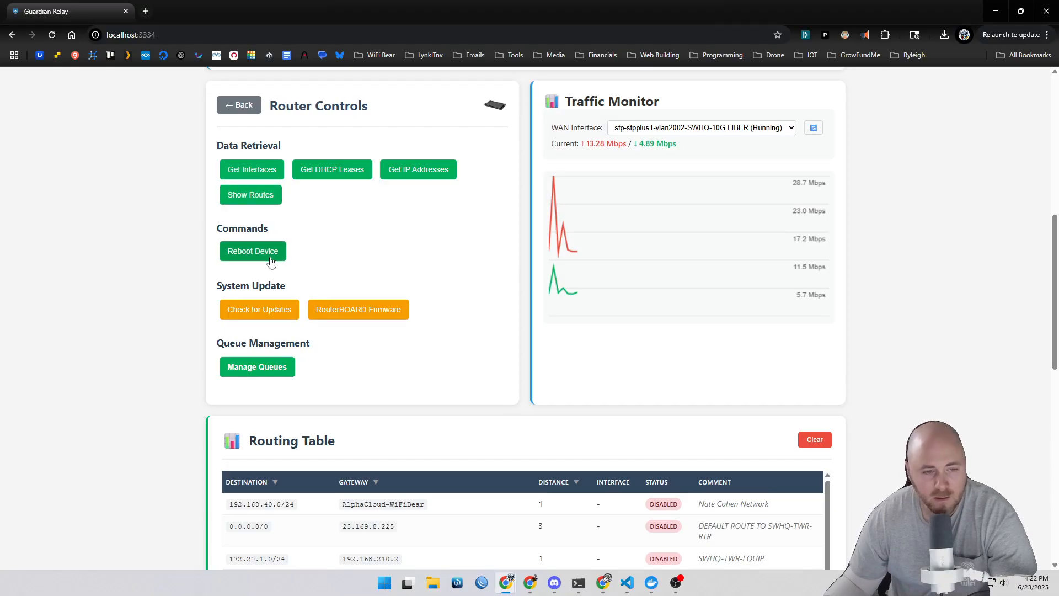
{"action": "left_click", "coordinate": [270, 257]}
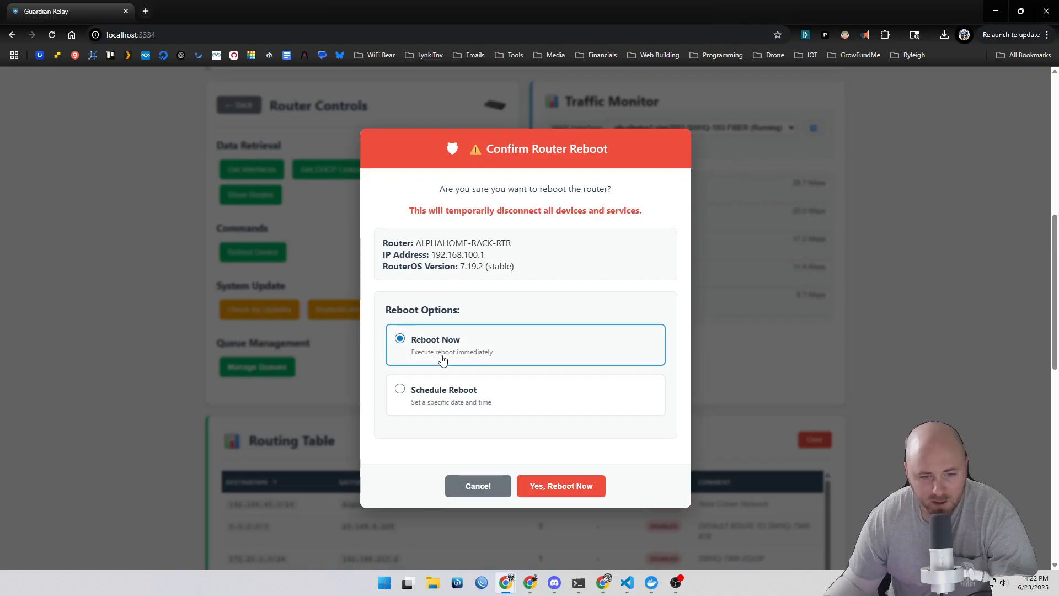
{"action": "left_click", "coordinate": [411, 402]}
{"action": "scroll", "coordinate": [634, 390], "scroll_direction": "down", "scroll_amount": 2}
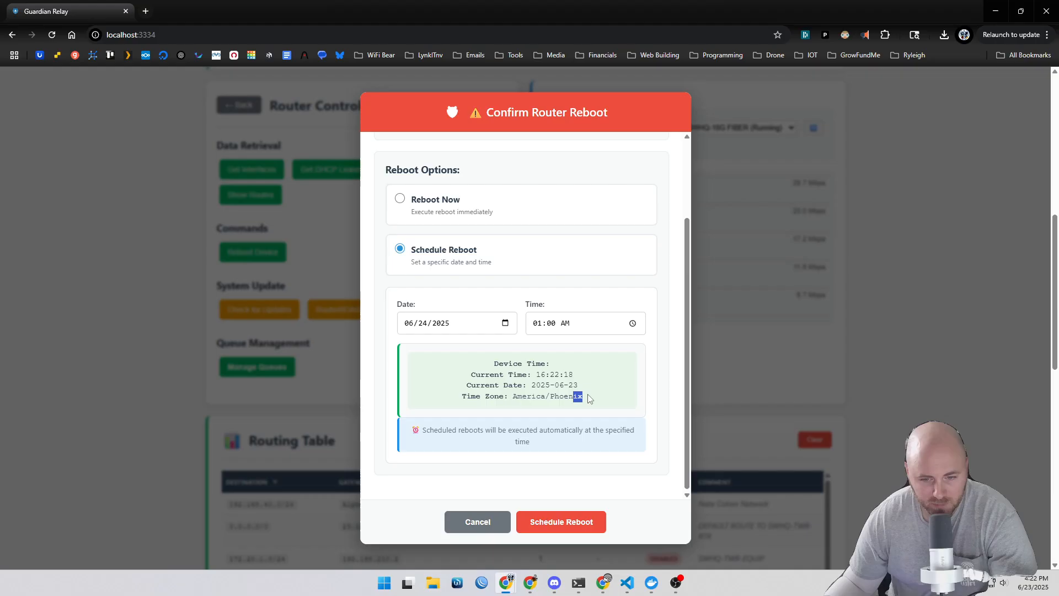
{"action": "left_click_drag", "start_coordinate": [584, 401], "coordinate": [499, 364]}
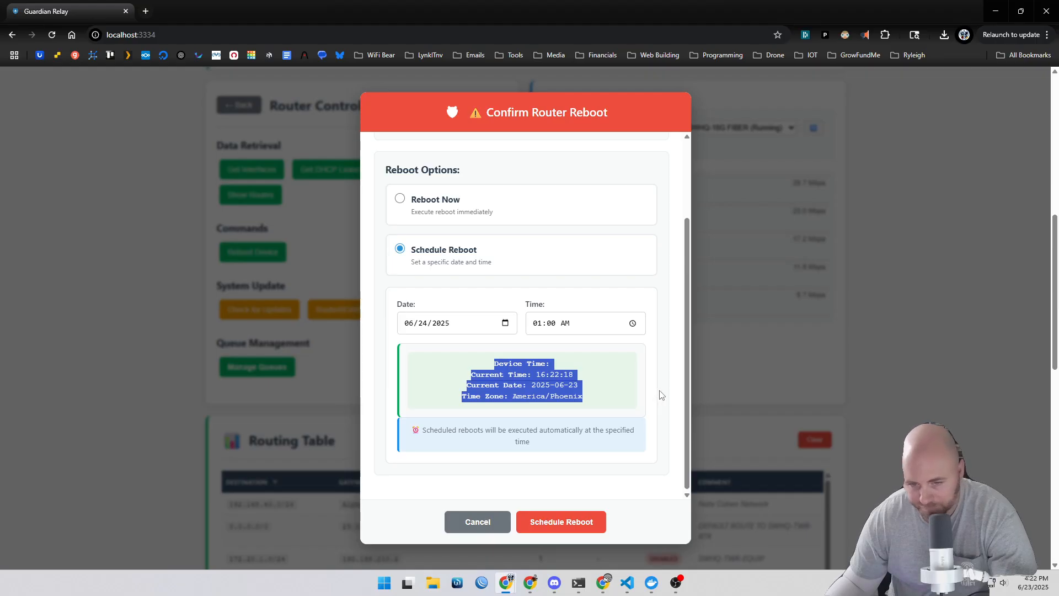
{"action": "left_click", "coordinate": [628, 392]}
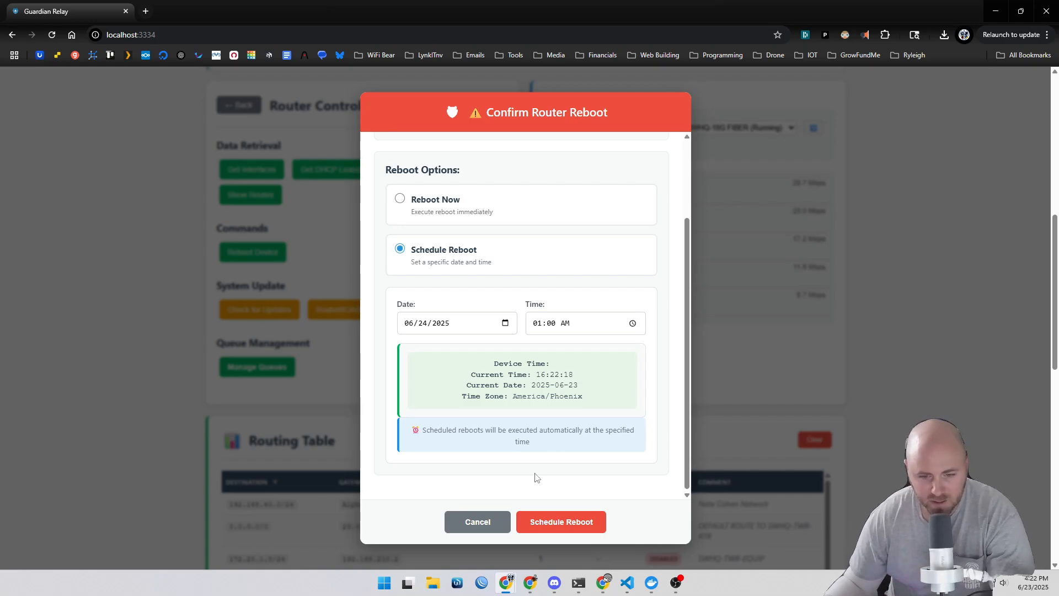
{"action": "left_click", "coordinate": [478, 522]}
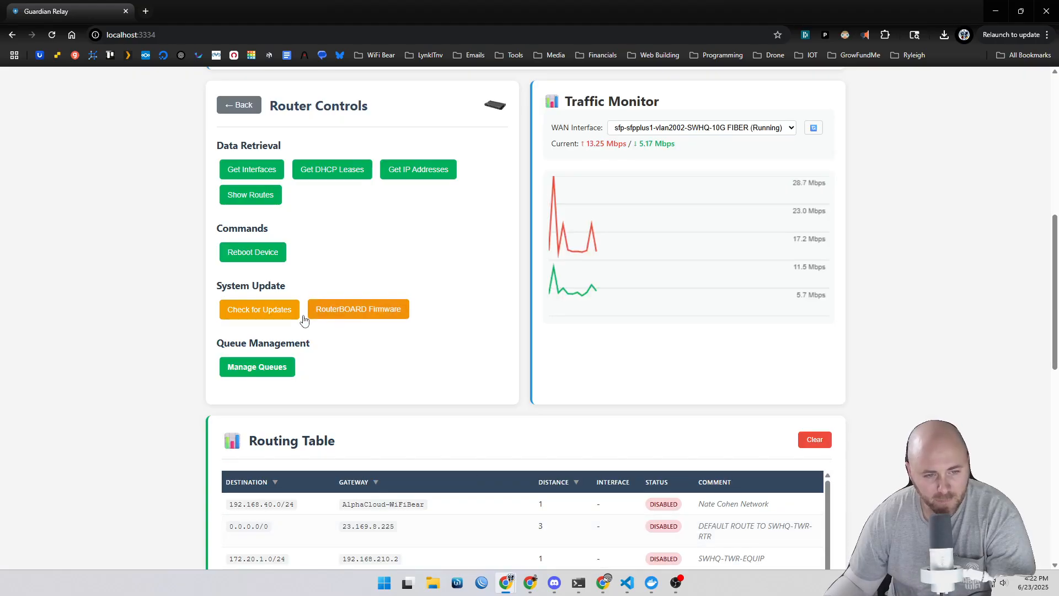
Step: Check for RouterOS updates and clear the routing table results
{"action": "left_click", "coordinate": [242, 311]}
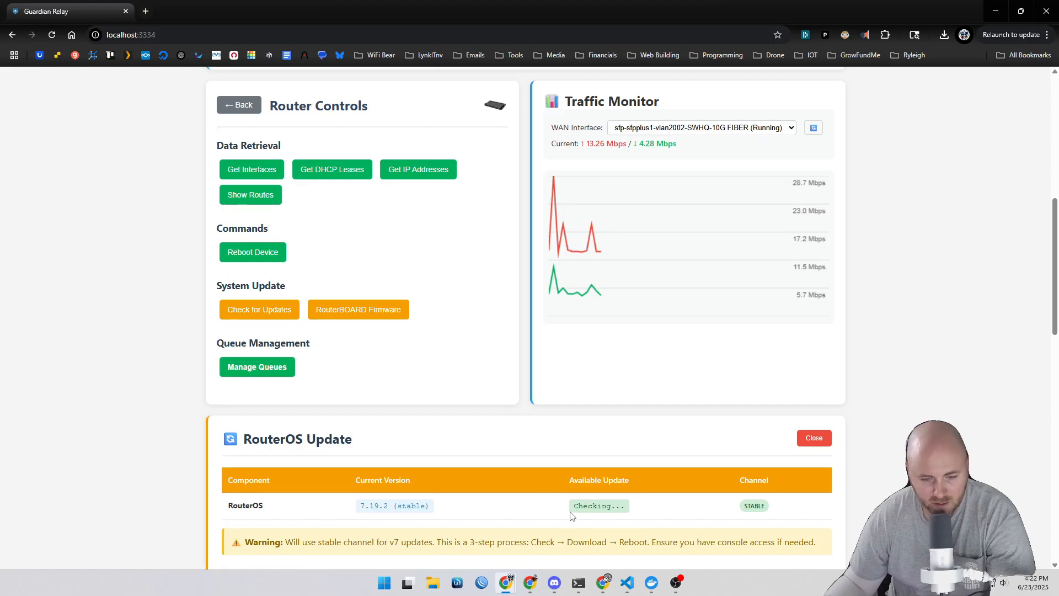
{"action": "scroll", "coordinate": [571, 516], "scroll_direction": "down", "scroll_amount": 2}
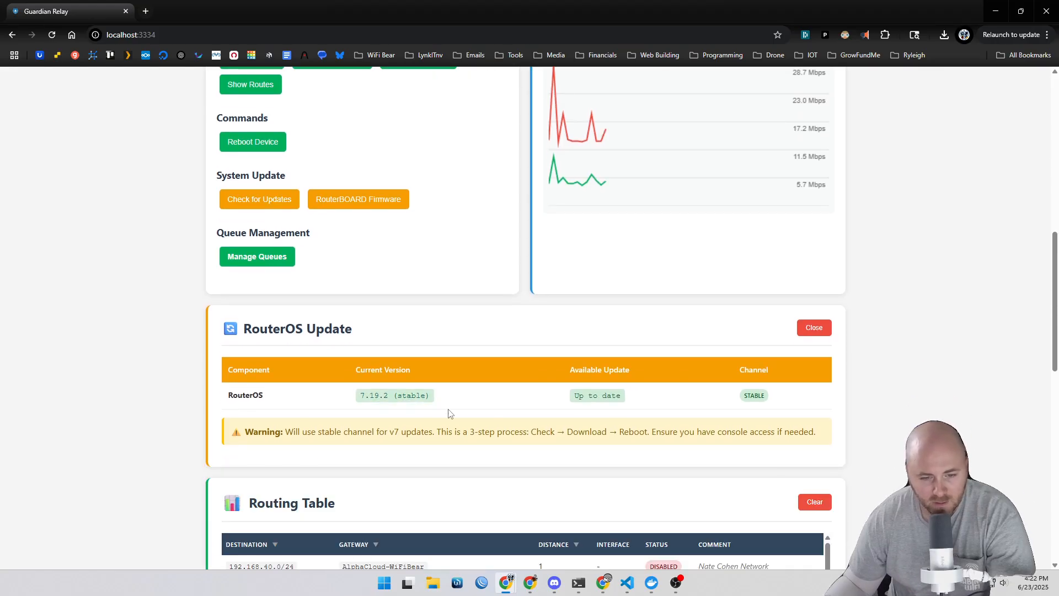
{"action": "left_click", "coordinate": [814, 501]}
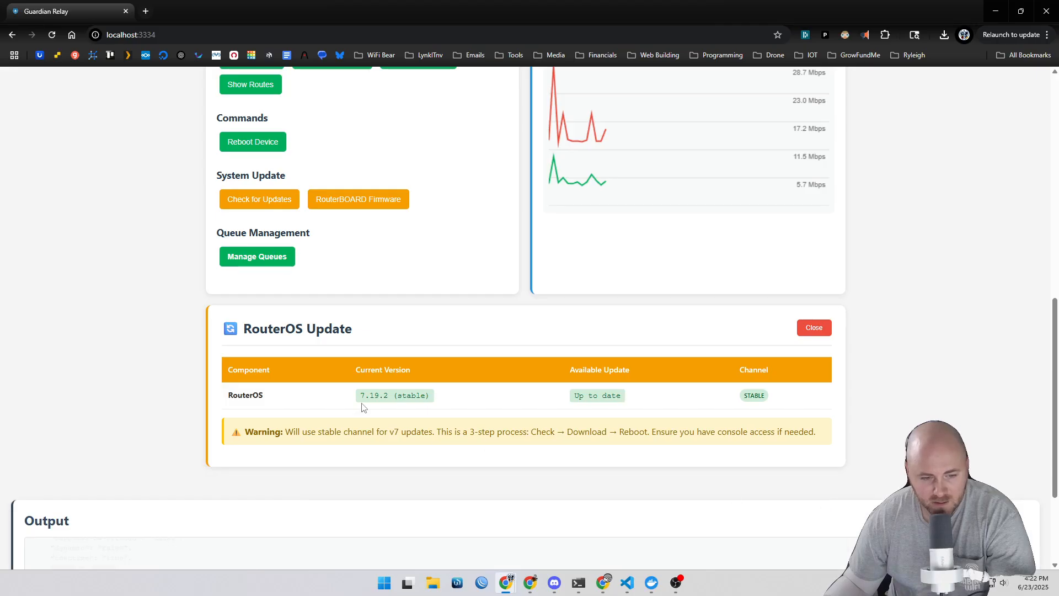
Step: Check the RouterBOARD firmware version, then close both update panels
{"action": "scroll", "coordinate": [362, 407], "scroll_direction": "up", "scroll_amount": 1}
{"action": "left_click", "coordinate": [386, 257]}
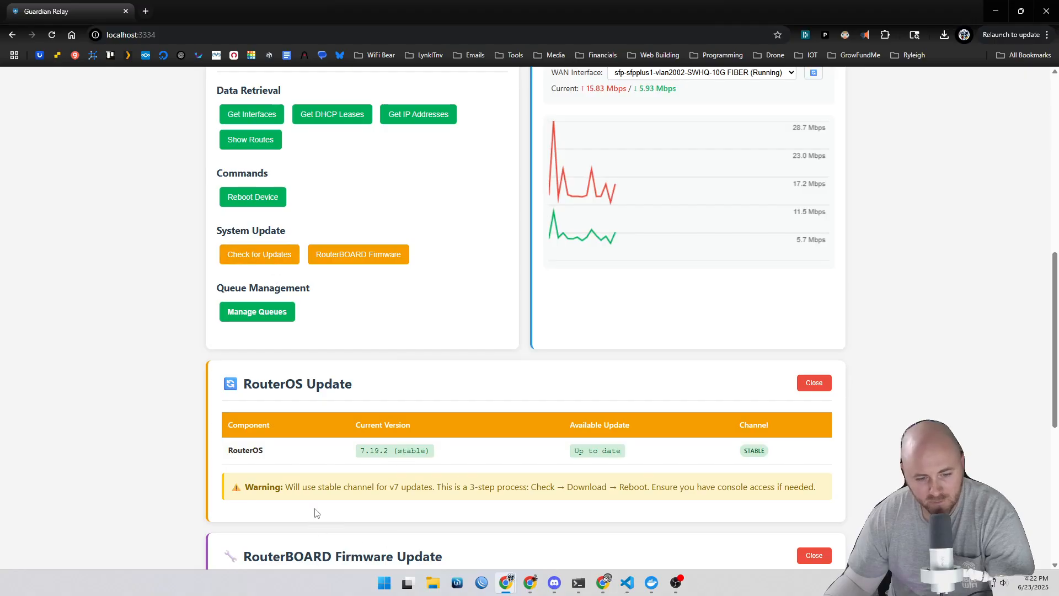
{"action": "left_click", "coordinate": [825, 383]}
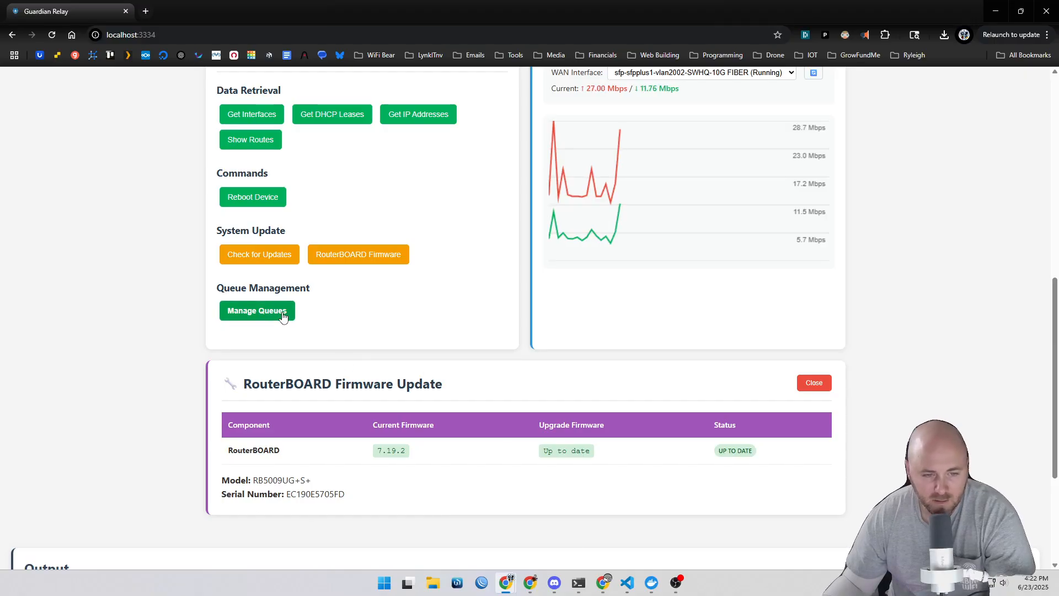
{"action": "left_click", "coordinate": [794, 386]}
Step: Open queue management and search client devices for door
{"action": "left_click", "coordinate": [273, 312]}
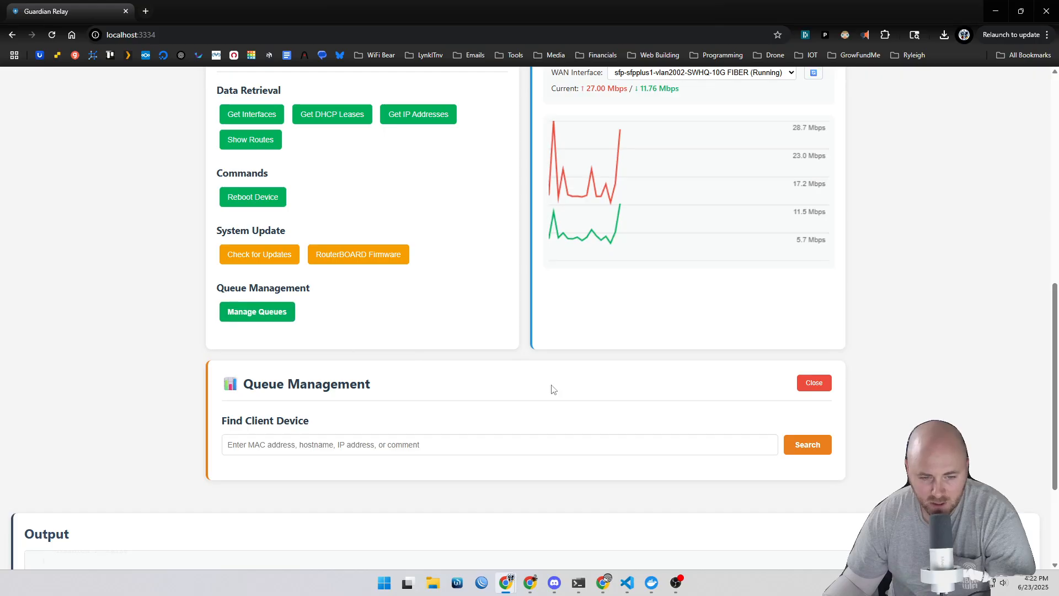
{"action": "left_click", "coordinate": [574, 445]}
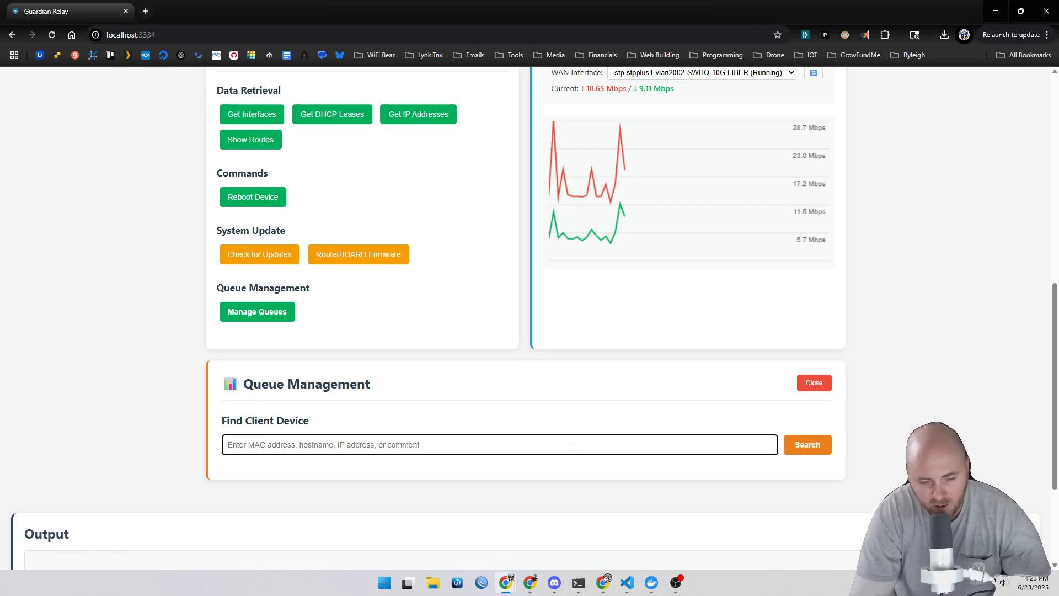
{"action": "type", "text": "door"}
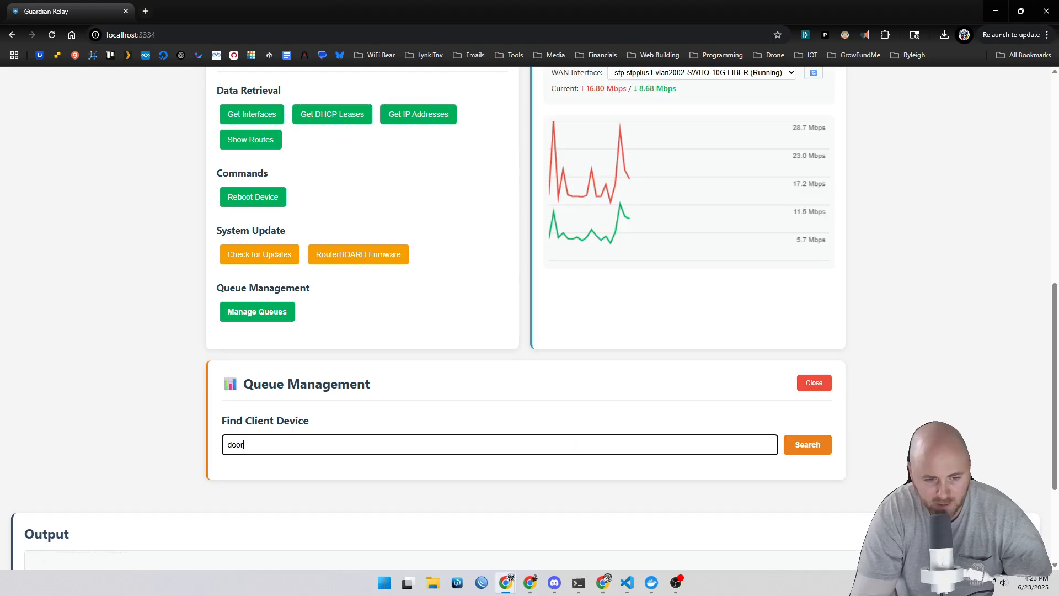
{"action": "scroll", "coordinate": [577, 444], "scroll_direction": "down", "scroll_amount": 2}
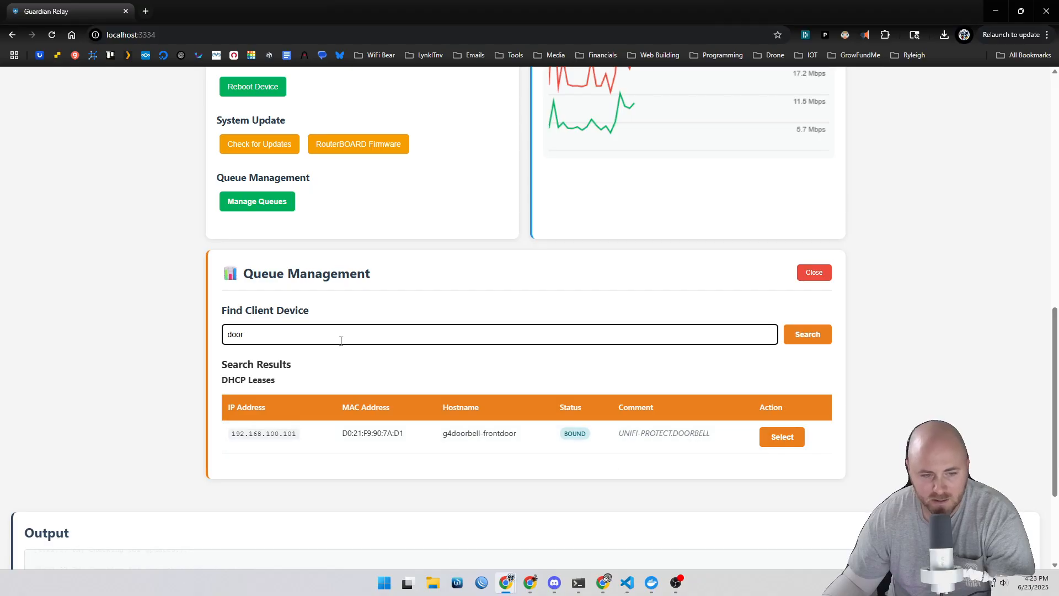
Step: Search client devices by IP, first 100.101 and then 100., and browse the matching leases
{"action": "left_click_drag", "start_coordinate": [340, 339], "coordinate": [147, 334]}
{"action": "type", "text": "100.10"}
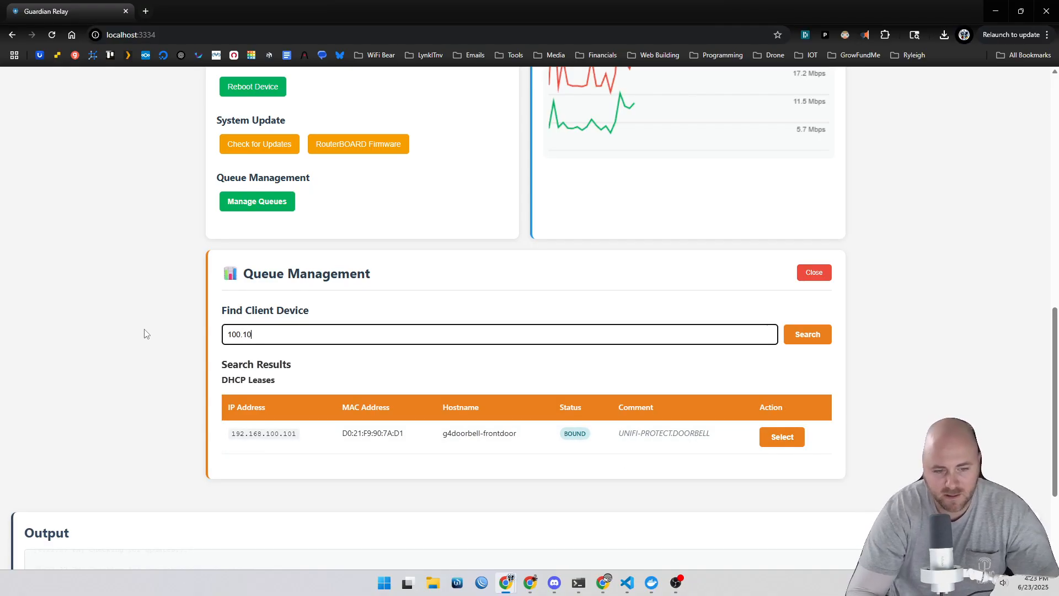
{"action": "type", "text": "1"}
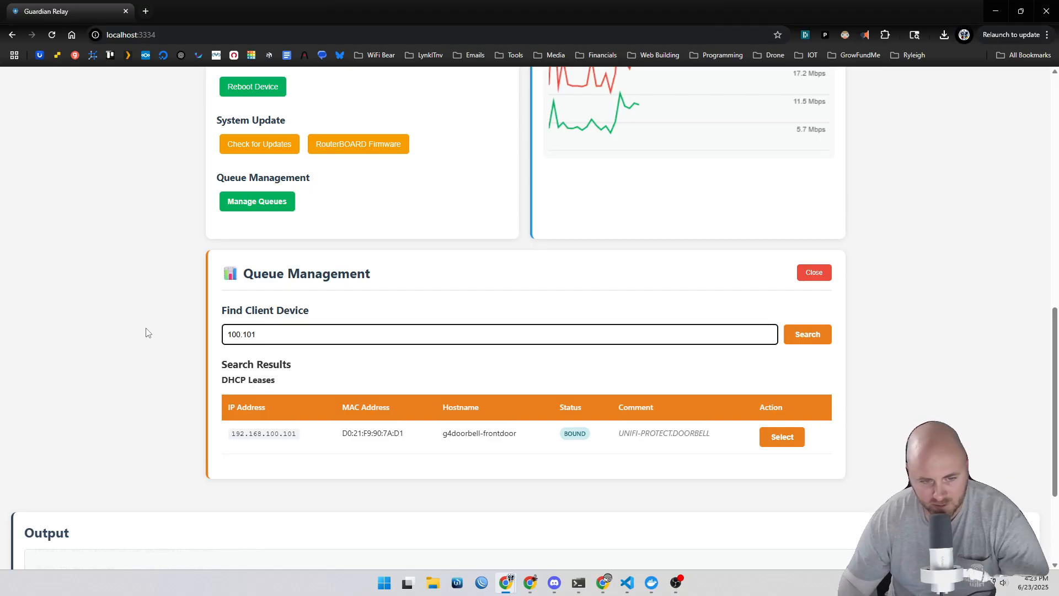
{"action": "key", "text": "BackSpace"}
{"action": "key", "text": "BackSpace"}
{"action": "key", "text": "BackSpace"}
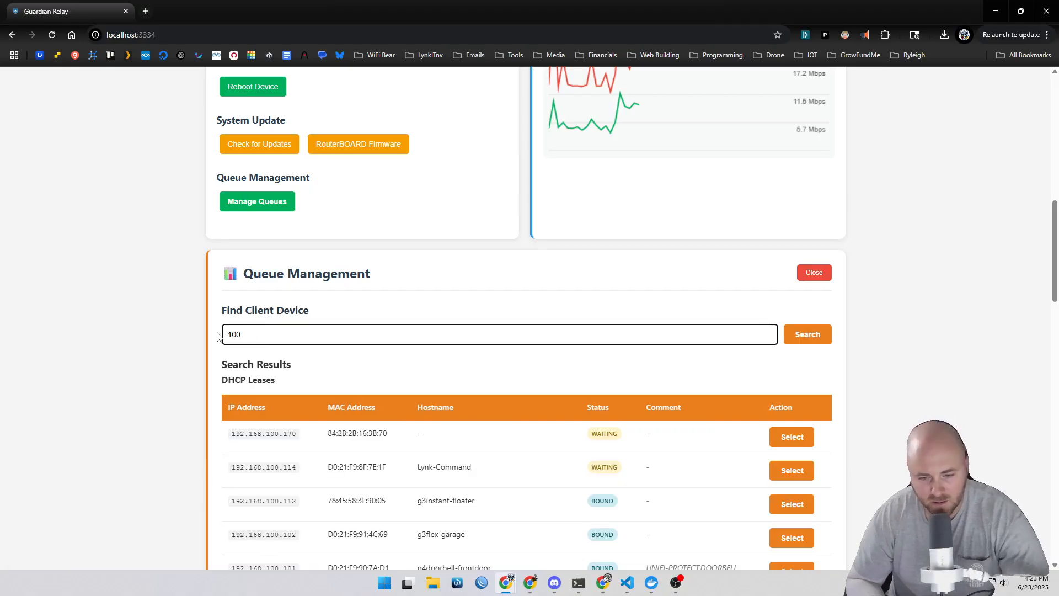
{"action": "scroll", "coordinate": [441, 417], "scroll_direction": "down", "scroll_amount": 4}
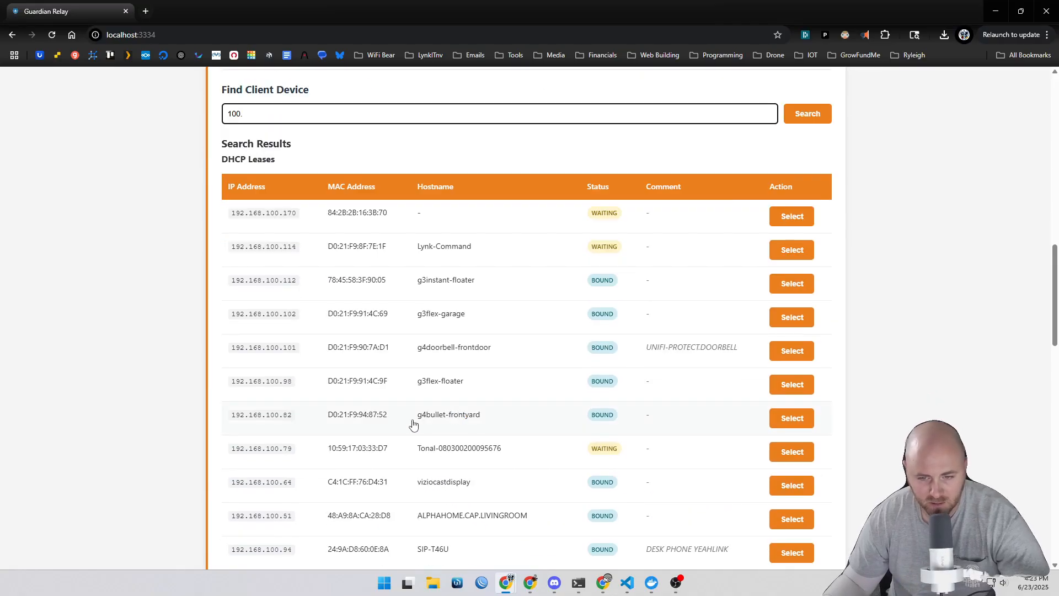
{"action": "scroll", "coordinate": [407, 392], "scroll_direction": "up", "scroll_amount": 3}
Step: Search client devices for unifi and then g4, and select the g4doorbell-frontdoor lease to open its queue form
{"action": "left_click_drag", "start_coordinate": [274, 279], "coordinate": [171, 285]}
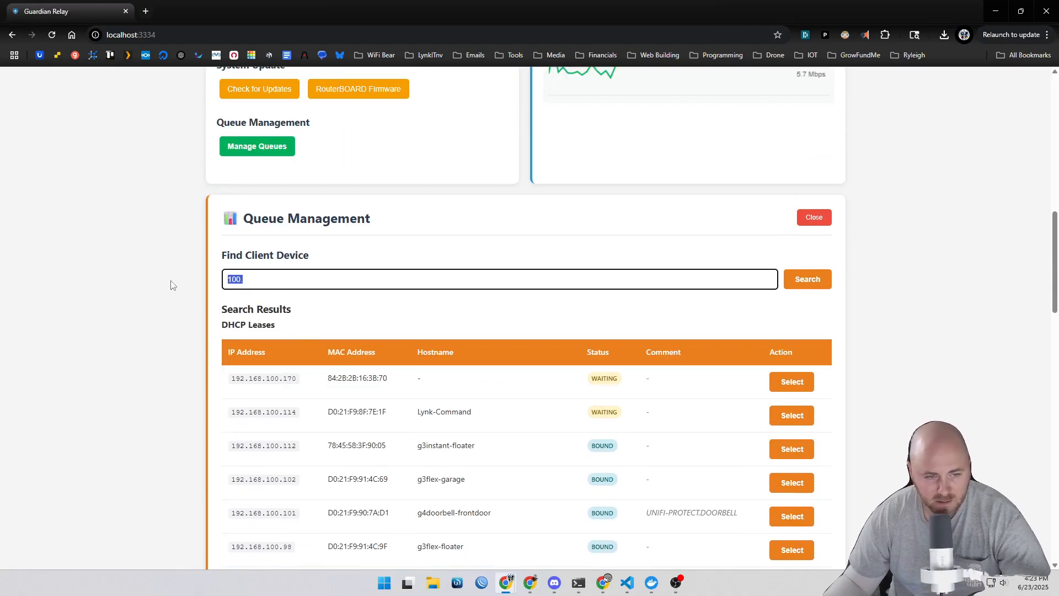
{"action": "type", "text": "unifi"}
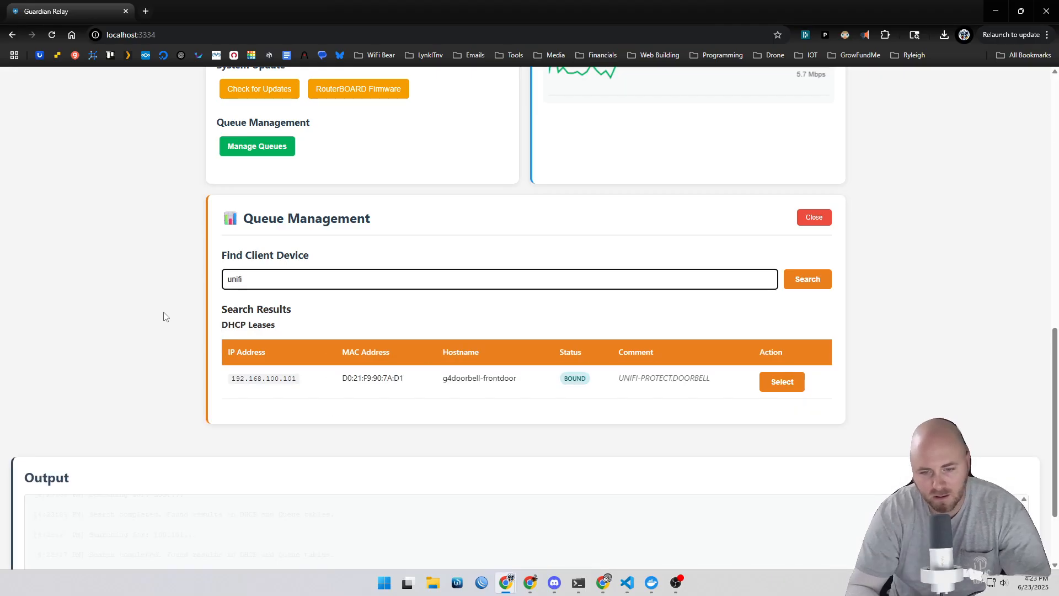
{"action": "key", "text": "BackSpace"}
{"action": "key", "text": "BackSpace"}
{"action": "key", "text": "BackSpace"}
{"action": "key", "text": "BackSpace"}
{"action": "key", "text": "BackSpace"}
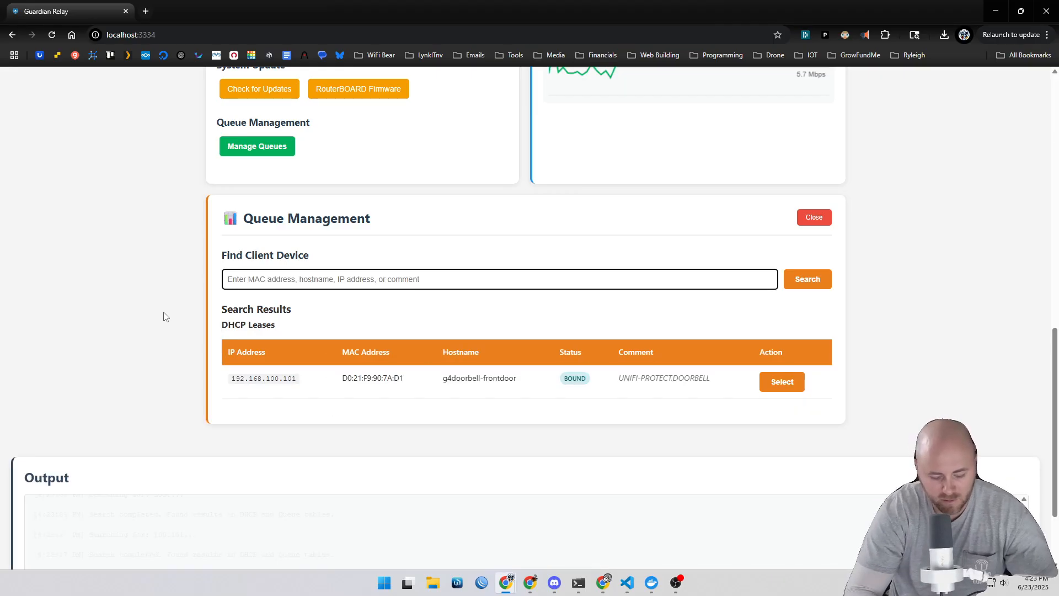
{"action": "type", "text": "g4"}
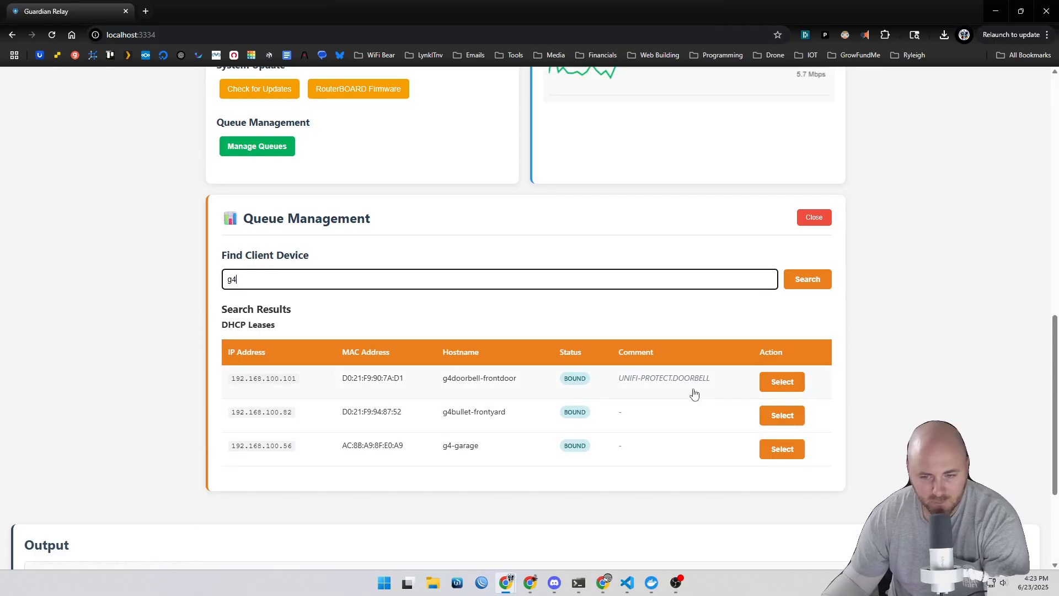
{"action": "left_click", "coordinate": [782, 382]}
{"action": "scroll", "coordinate": [859, 408], "scroll_direction": "down", "scroll_amount": 5}
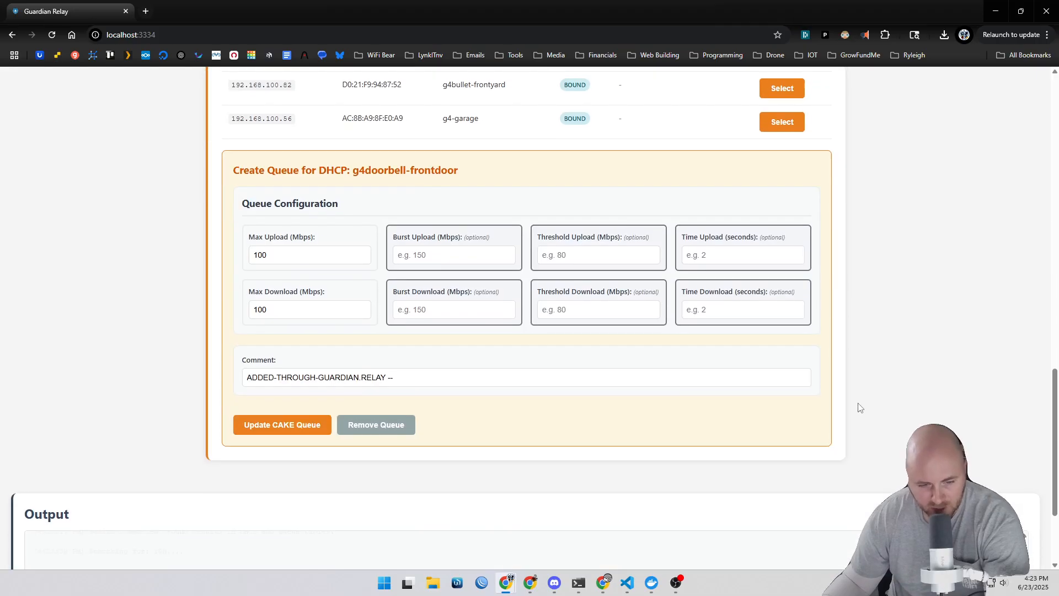
{"action": "left_click", "coordinate": [247, 252]}
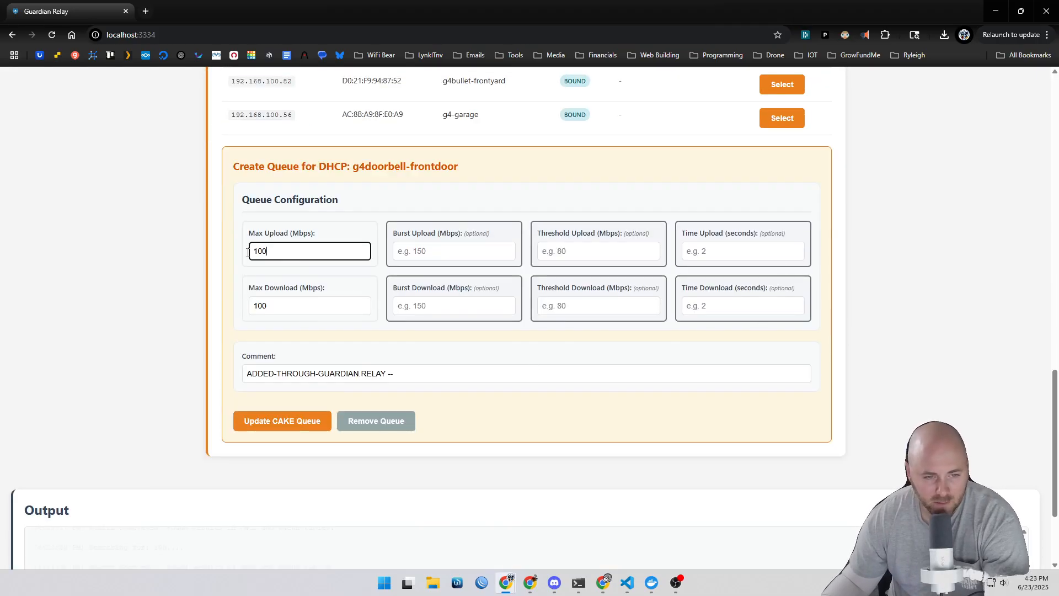
{"action": "left_click_drag", "start_coordinate": [270, 252], "coordinate": [248, 252]}
{"action": "left_click_drag", "start_coordinate": [287, 307], "coordinate": [246, 307]}
{"action": "left_click_drag", "start_coordinate": [278, 252], "coordinate": [226, 256]}
{"action": "left_click", "coordinate": [276, 306]}
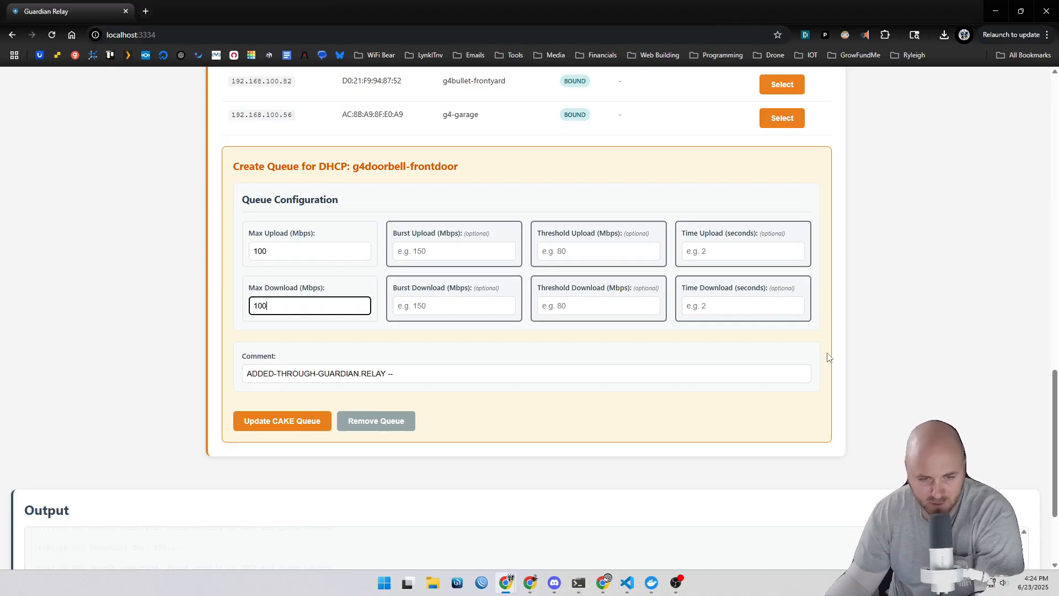
Step: Append CUSTOMER-NAME to the queue comment after the ADDED-THROUGH-GUARDIAN.RELAY -- prefix
{"action": "left_click", "coordinate": [418, 377]}
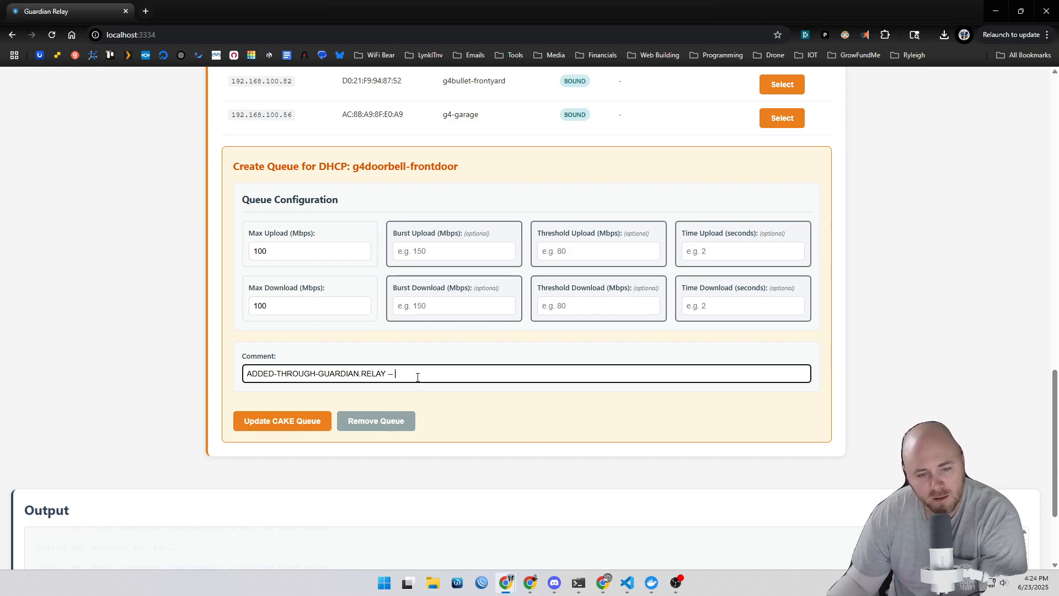
{"action": "left_click_drag", "start_coordinate": [418, 377], "coordinate": [251, 382]}
{"action": "left_click", "coordinate": [189, 434]}
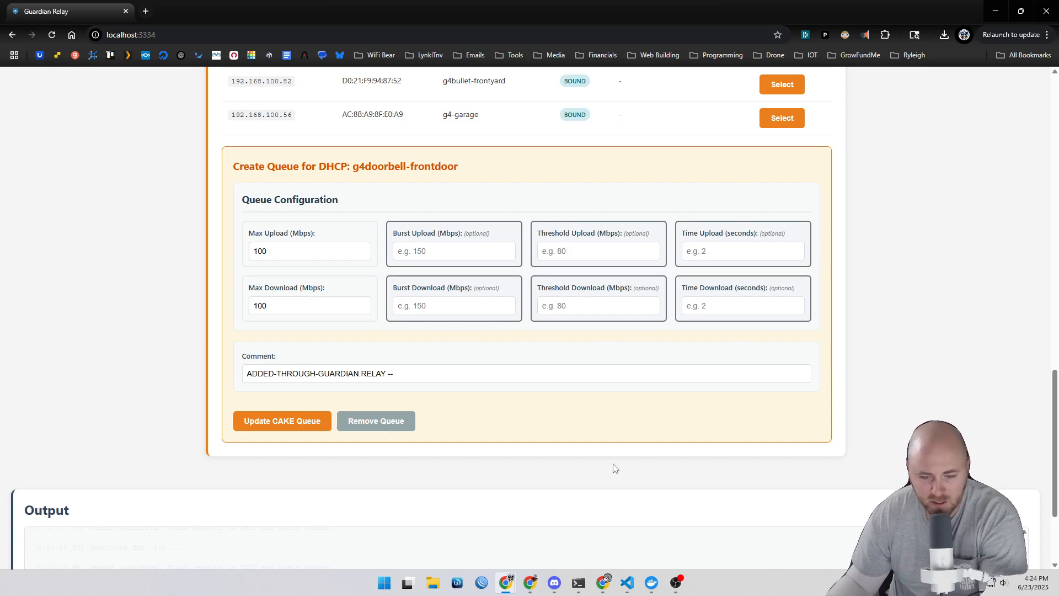
{"action": "left_click_drag", "start_coordinate": [400, 374], "coordinate": [199, 383]}
{"action": "left_click", "coordinate": [432, 376]}
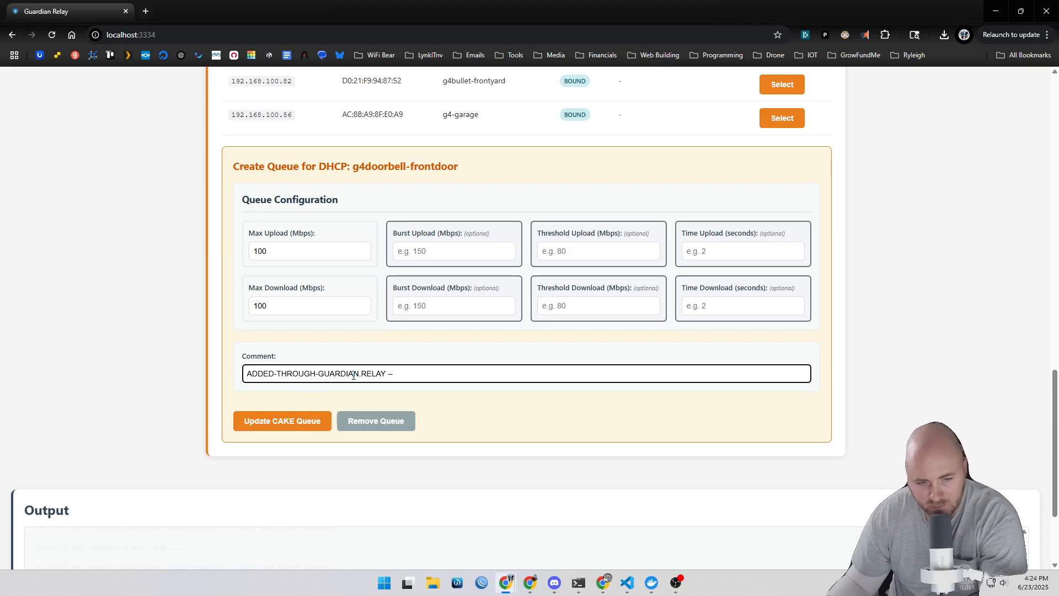
{"action": "left_click_drag", "start_coordinate": [472, 377], "coordinate": [212, 373]}
{"action": "left_click", "coordinate": [451, 375]}
{"action": "triple_click", "coordinate": [449, 376]}
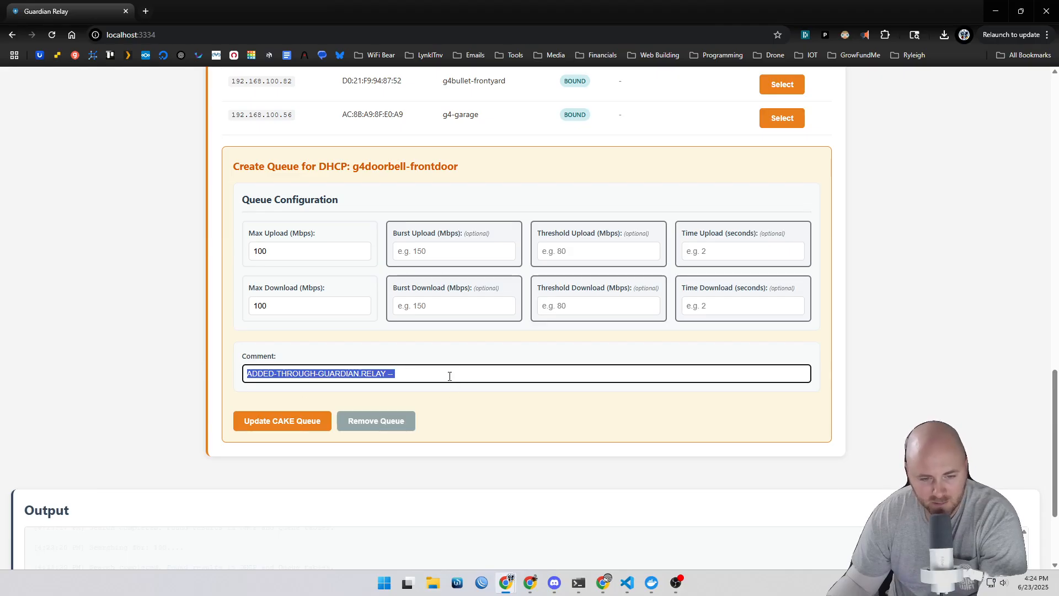
{"action": "left_click", "coordinate": [715, 372]}
{"action": "type", "text": "CUSTOMER-NAME"}
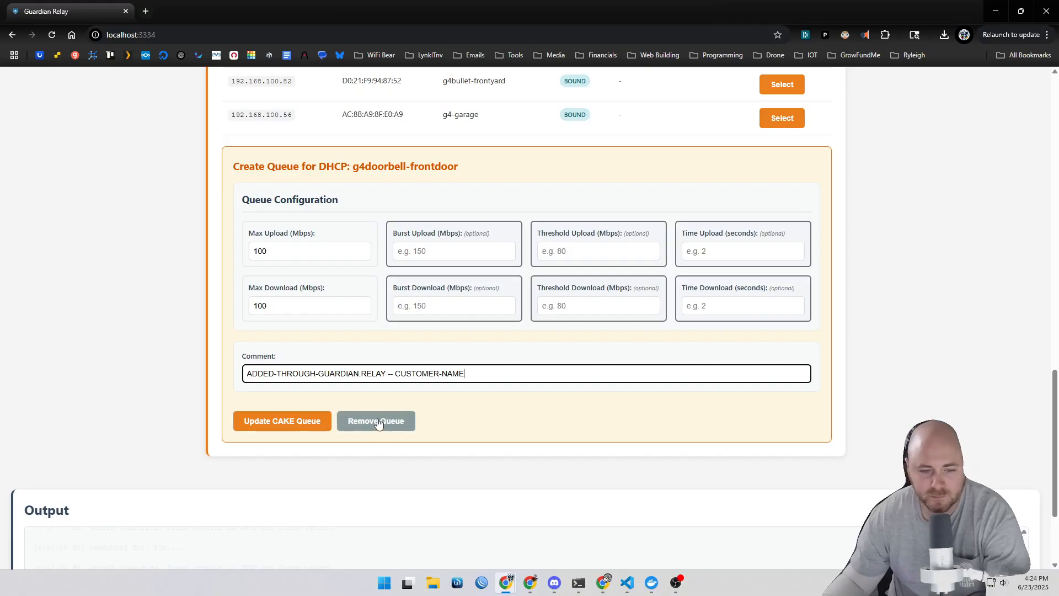
Step: Remove the queue for g4doorbell-frontdoor
{"action": "left_click", "coordinate": [395, 427]}
Step: Choose the recent device 192.168.100.2 (Switch-AlphaHome-PoeSwitch) and enter its account password
{"action": "scroll", "coordinate": [778, 352], "scroll_direction": "up", "scroll_amount": 10}
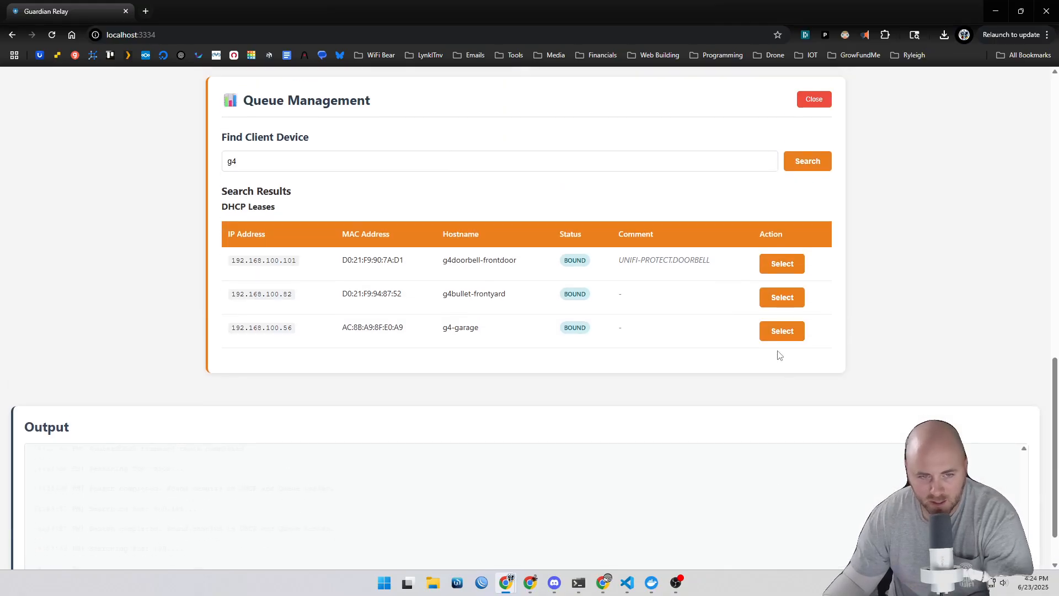
{"action": "scroll", "coordinate": [564, 347], "scroll_direction": "up", "scroll_amount": 5}
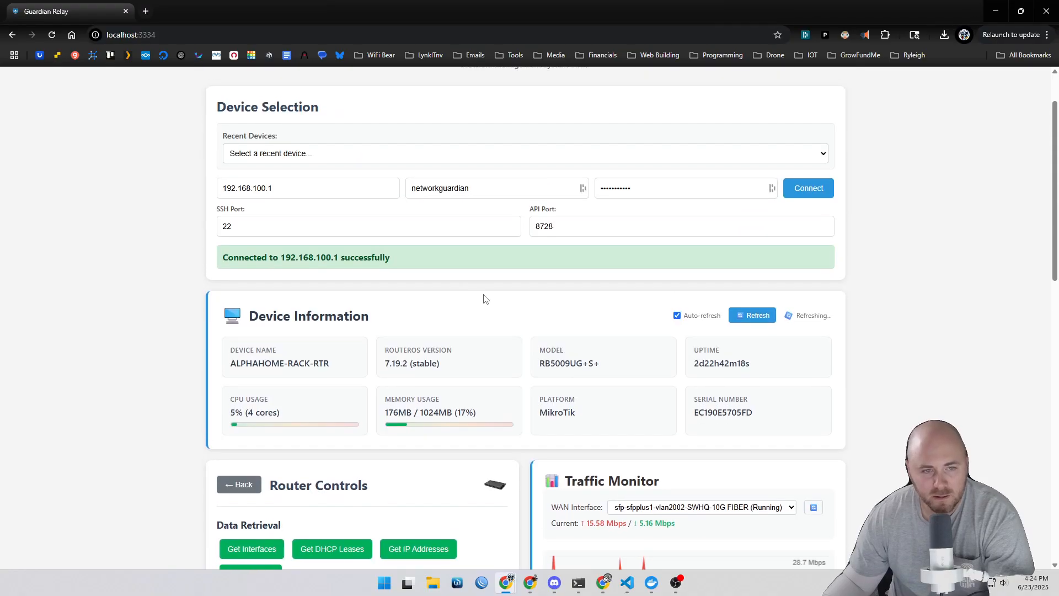
{"action": "left_click", "coordinate": [815, 223]}
{"action": "left_click", "coordinate": [323, 223]}
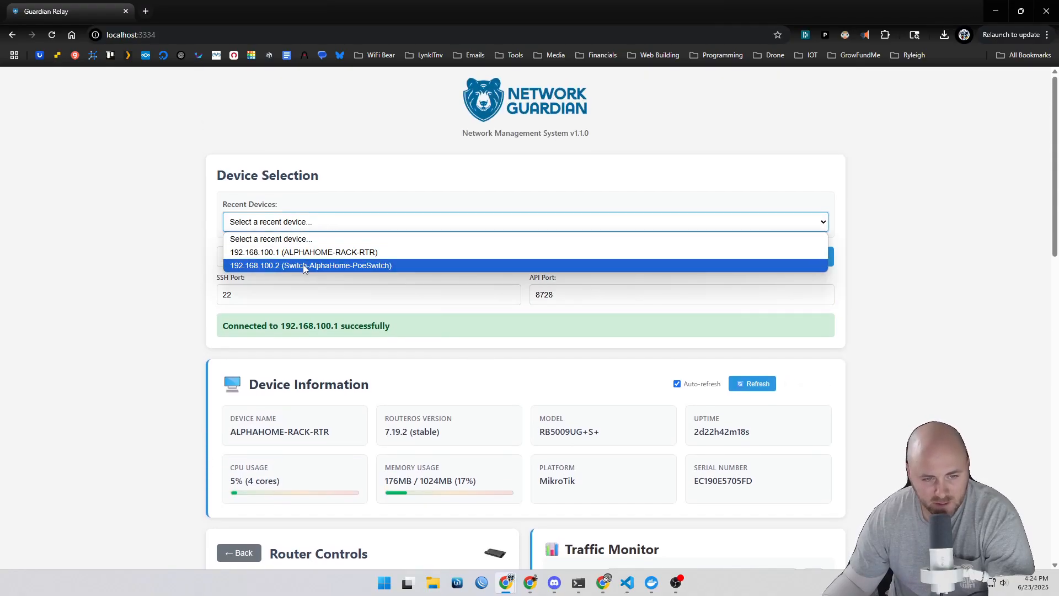
{"action": "left_click", "coordinate": [325, 265]}
{"action": "type", "text": "•••••••••••"}
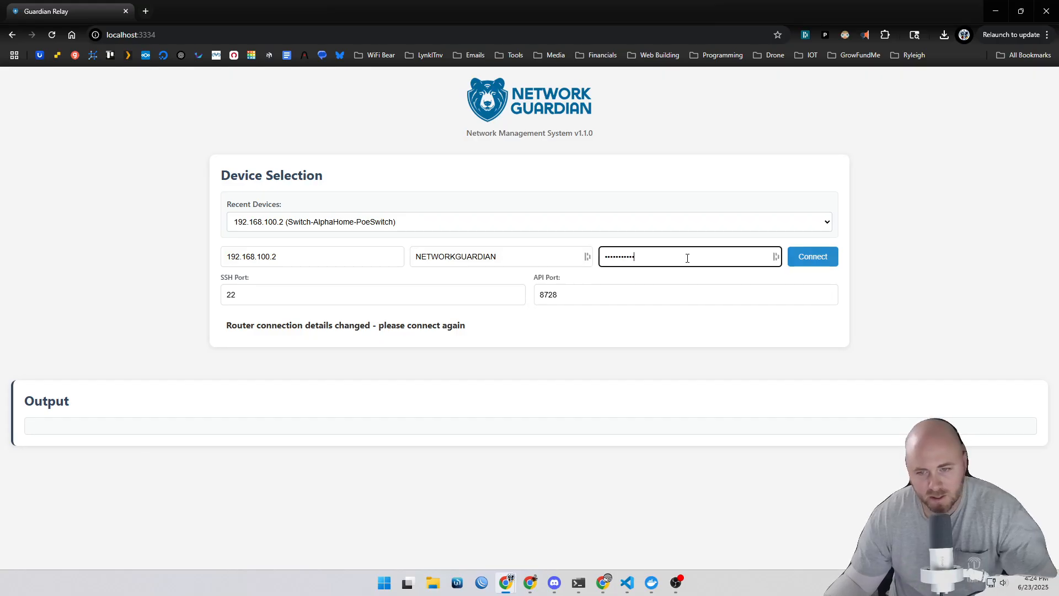
Step: Enter the username networkguardi and the account password, then try to connect to the switch
{"action": "left_click_drag", "start_coordinate": [506, 256], "coordinate": [299, 258]}
{"action": "type", "text": "networkguardi"}
{"action": "key", "text": "Tab"}
{"action": "type", "text": "•••••••••••••"}
{"action": "left_click", "coordinate": [815, 258]}
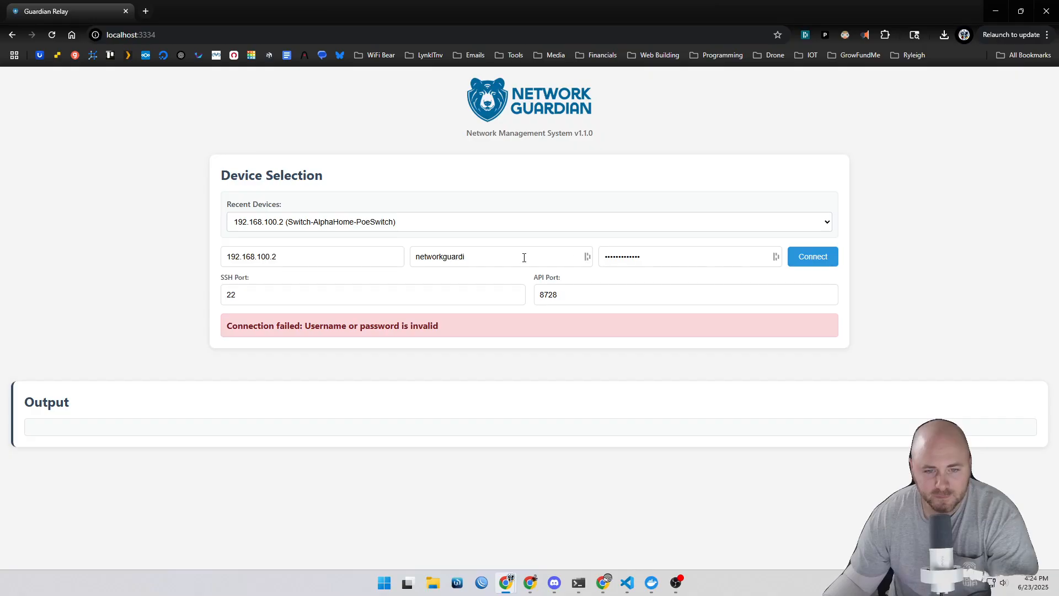
Step: Correct the username to networkguardian, re-enter the account password and connect to the switch
{"action": "left_click", "coordinate": [523, 258]}
{"action": "type", "text": "an"}
{"action": "left_click", "coordinate": [814, 257]}
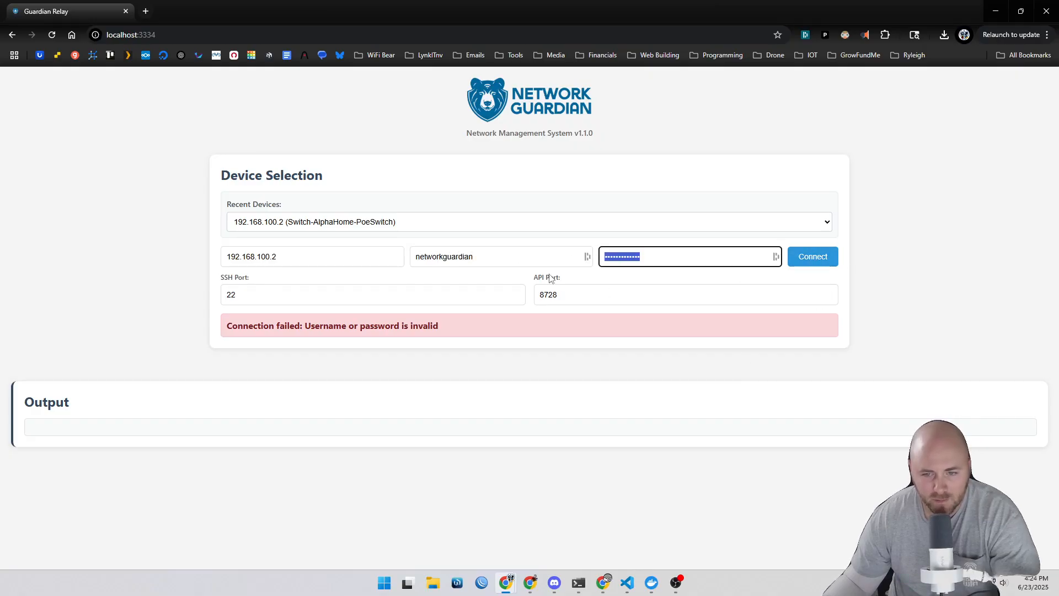
{"action": "type", "text": "•••••••••••"}
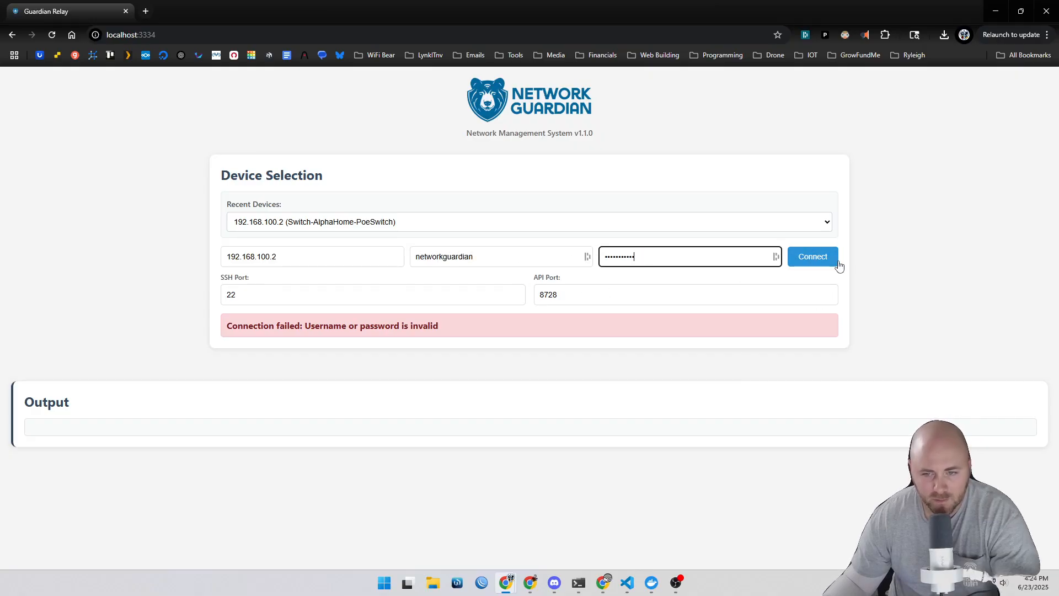
{"action": "left_click", "coordinate": [830, 259]}
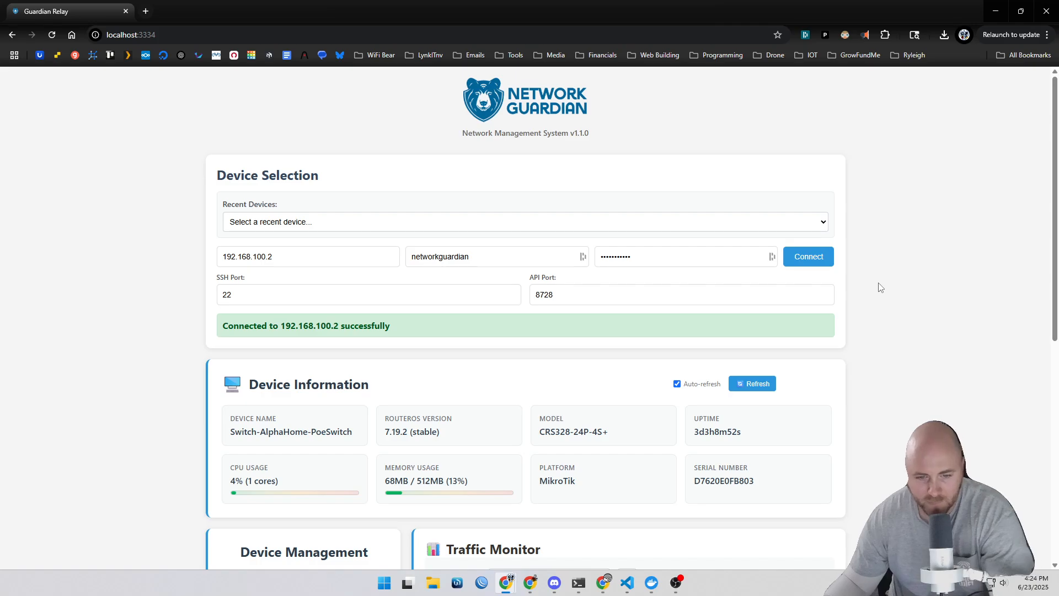
Step: Open the switch management controls from the device management cards
{"action": "scroll", "coordinate": [881, 292], "scroll_direction": "down", "scroll_amount": 2}
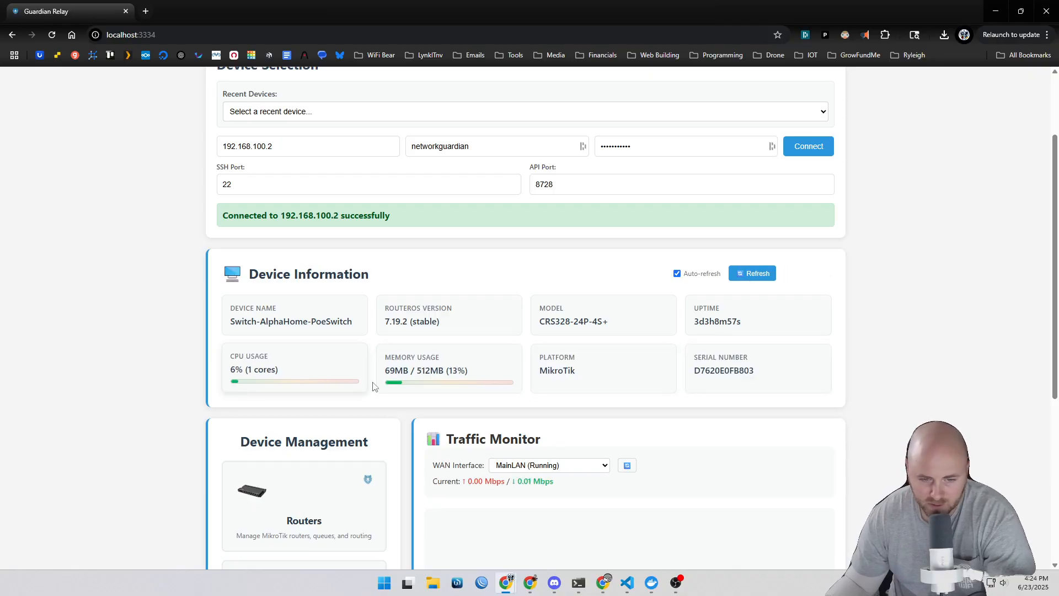
{"action": "scroll", "coordinate": [939, 395], "scroll_direction": "down", "scroll_amount": 4}
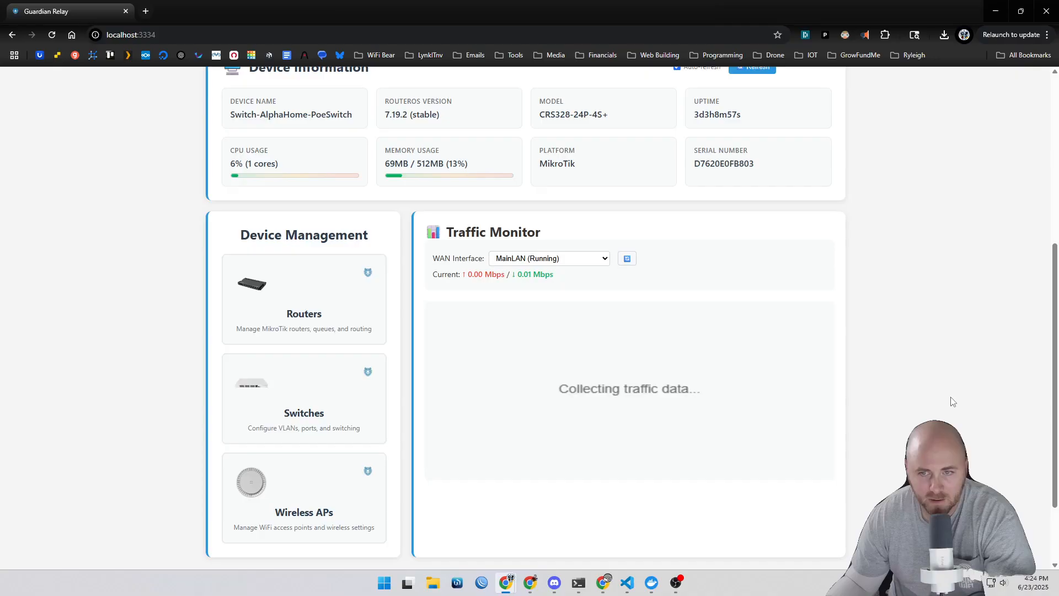
{"action": "scroll", "coordinate": [723, 171], "scroll_direction": "up", "scroll_amount": 2}
{"action": "scroll", "coordinate": [805, 473], "scroll_direction": "down", "scroll_amount": 4}
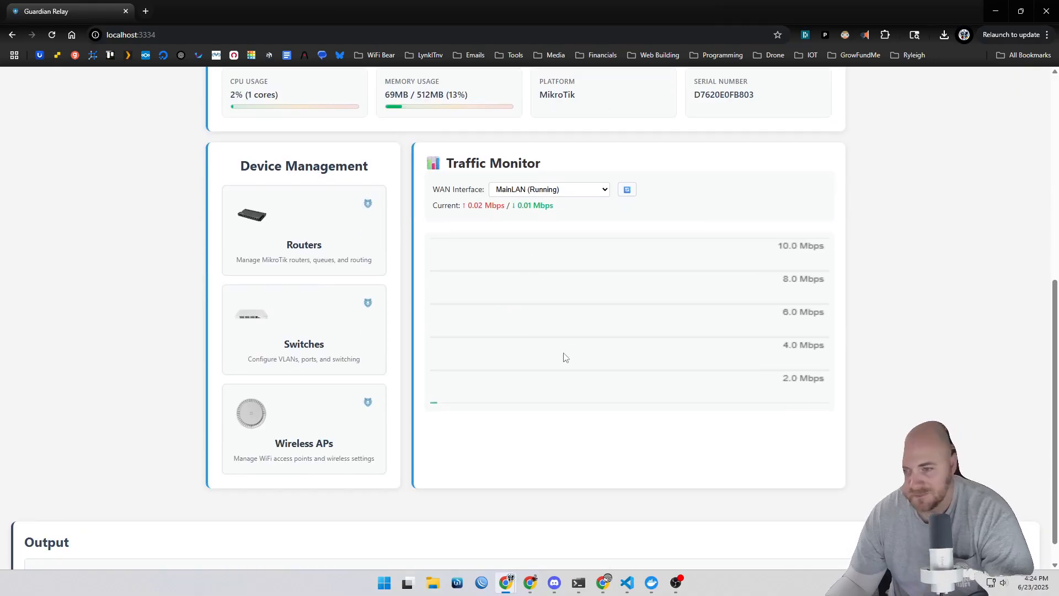
{"action": "left_click", "coordinate": [294, 333]}
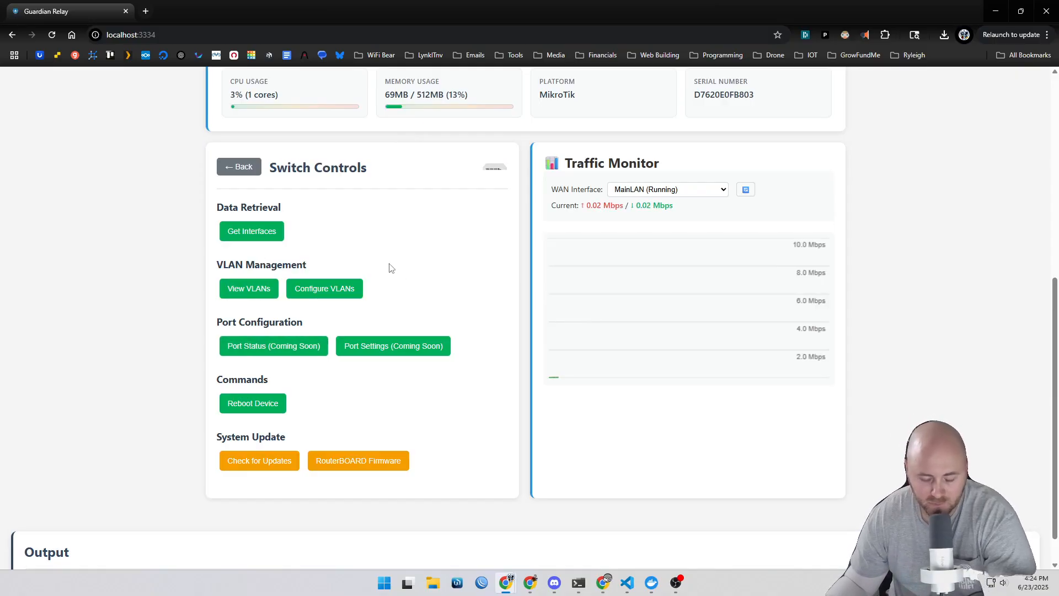
Step: Retrieve the switch's network interfaces, then clear the interface results
{"action": "left_click", "coordinate": [257, 238]}
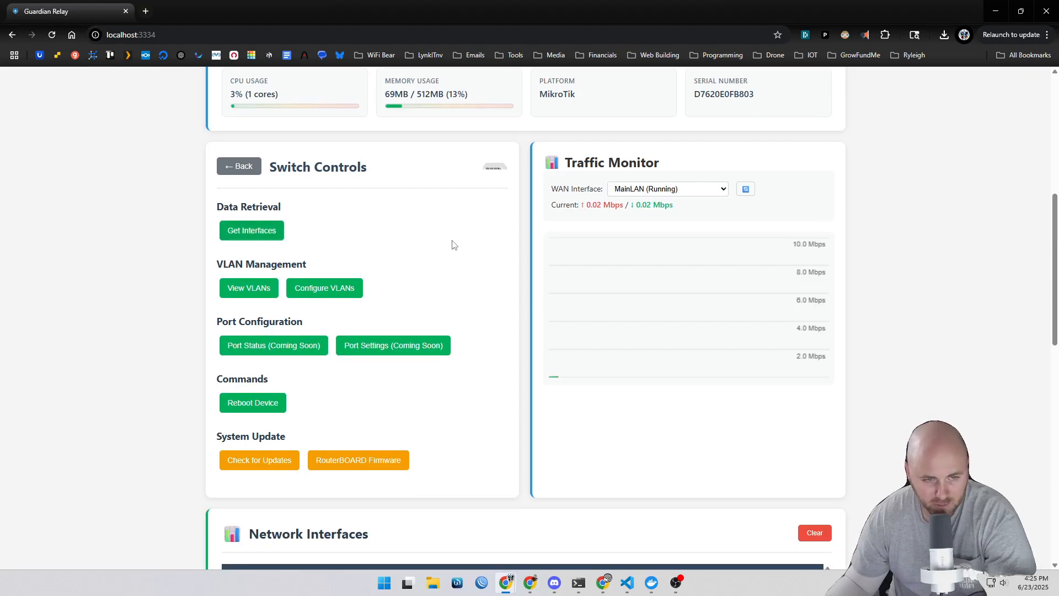
{"action": "scroll", "coordinate": [453, 244], "scroll_direction": "down", "scroll_amount": 2}
{"action": "scroll", "coordinate": [475, 259], "scroll_direction": "up", "scroll_amount": 3}
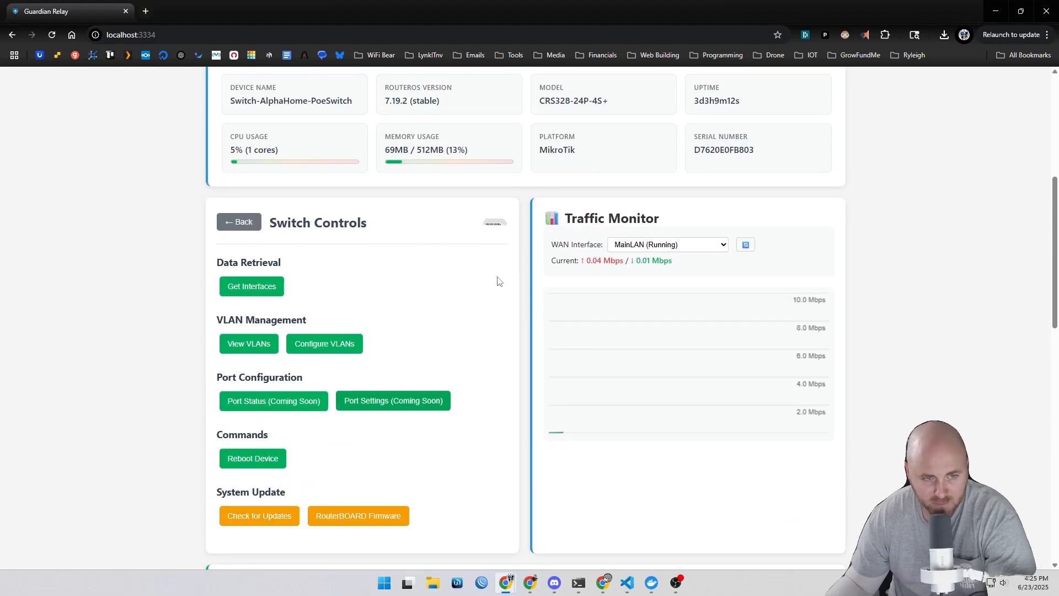
{"action": "scroll", "coordinate": [606, 358], "scroll_direction": "down", "scroll_amount": 2}
{"action": "left_click", "coordinate": [816, 477]}
Step: View the switch's VLANs
{"action": "left_click", "coordinate": [246, 235]}
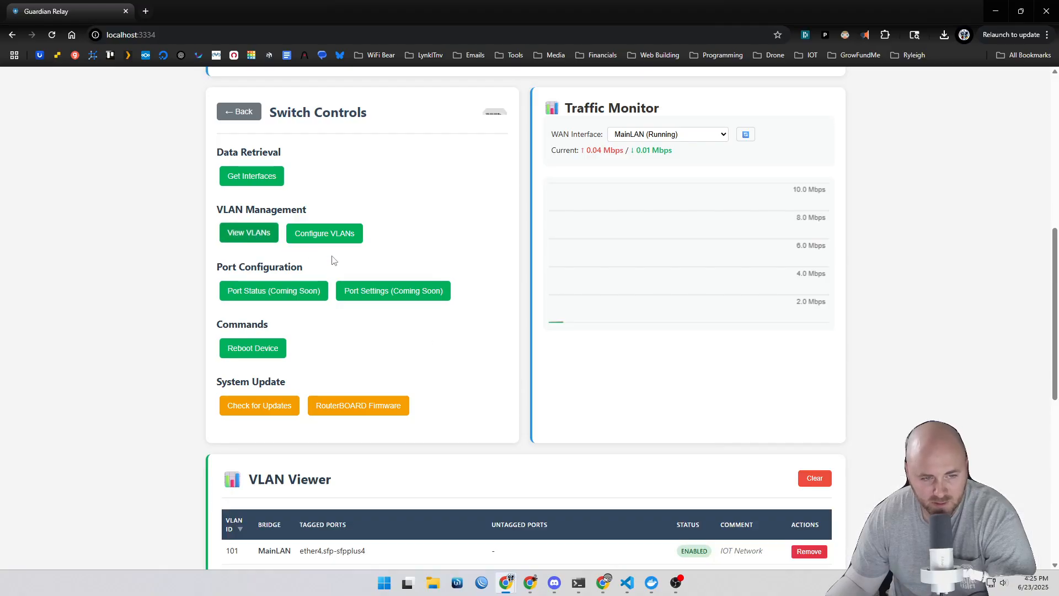
{"action": "scroll", "coordinate": [463, 358], "scroll_direction": "down", "scroll_amount": 3}
{"action": "scroll", "coordinate": [415, 368], "scroll_direction": "down", "scroll_amount": 1}
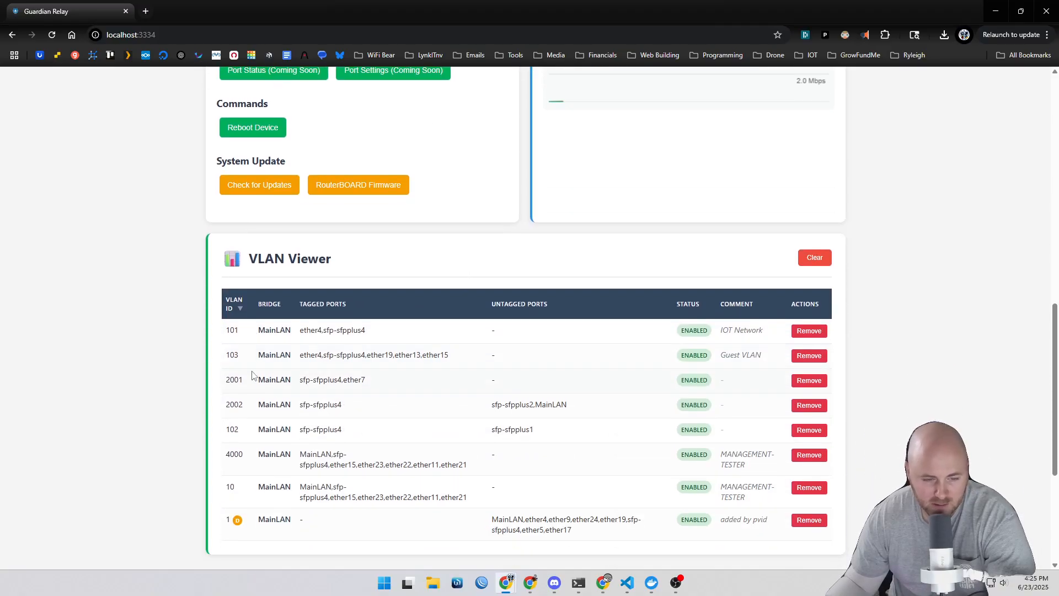
Step: Open the Configure VLANs panel from the switch controls
{"action": "scroll", "coordinate": [303, 364], "scroll_direction": "up", "scroll_amount": 3}
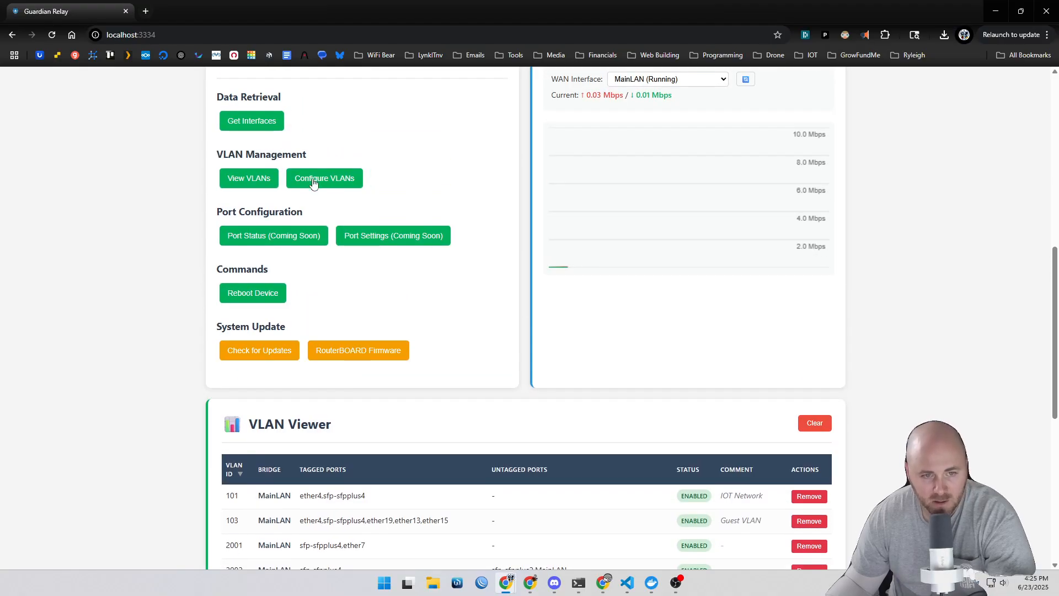
{"action": "left_click", "coordinate": [353, 186]}
{"action": "scroll", "coordinate": [513, 351], "scroll_direction": "down", "scroll_amount": 3}
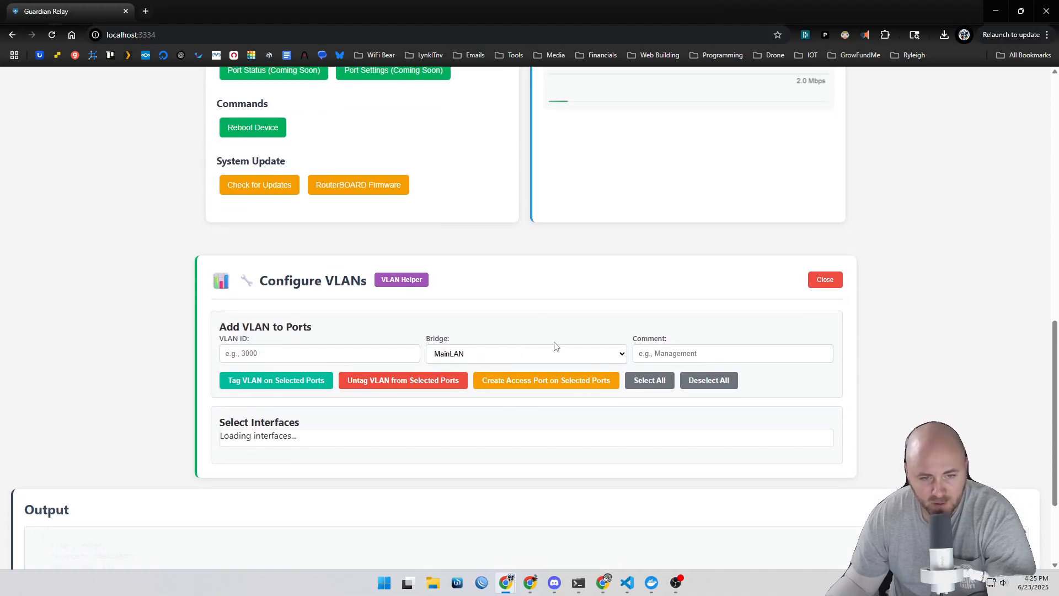
Step: Open the VLAN Helper configuration guide, read it, and dismiss it
{"action": "scroll", "coordinate": [555, 346], "scroll_direction": "down", "scroll_amount": 2}
{"action": "left_click", "coordinate": [411, 172]}
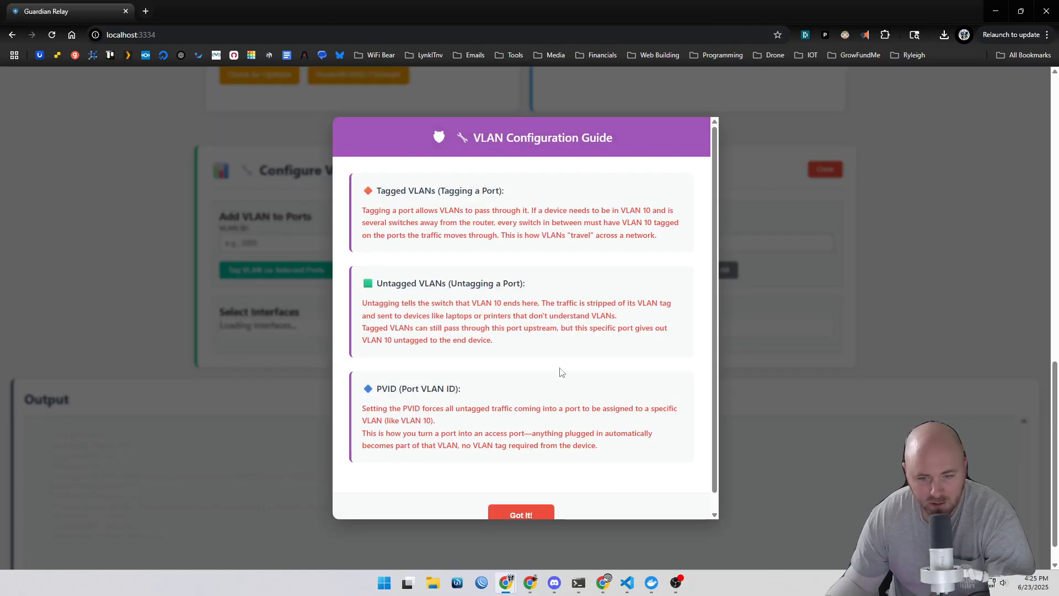
{"action": "scroll", "coordinate": [600, 430], "scroll_direction": "down", "scroll_amount": 1}
{"action": "left_click", "coordinate": [531, 499]}
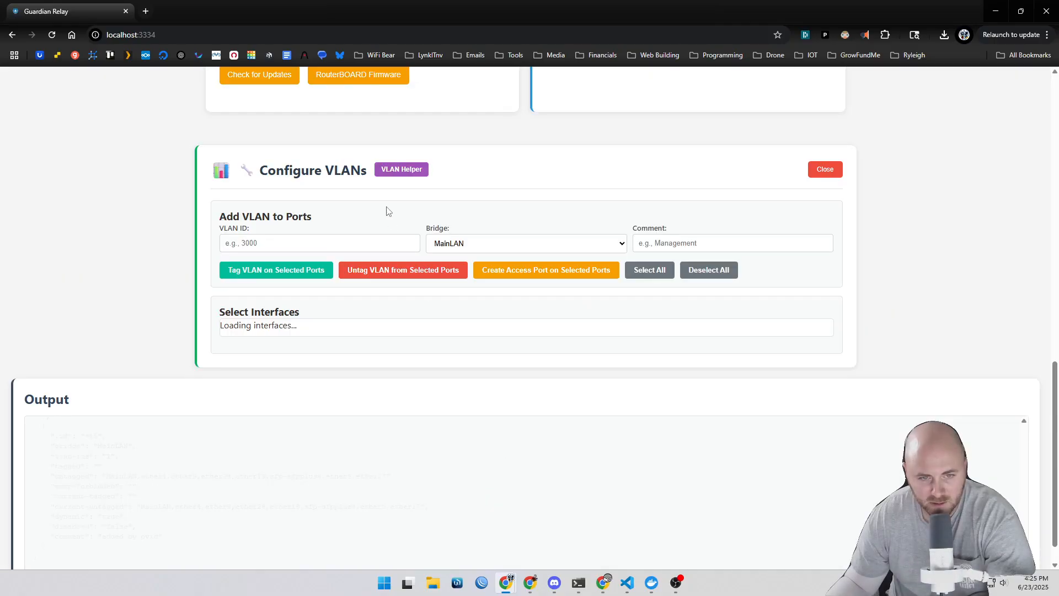
Step: Enter 30000 as the VLAN ID and TEST as the comment for the new VLAN
{"action": "left_click", "coordinate": [308, 247]}
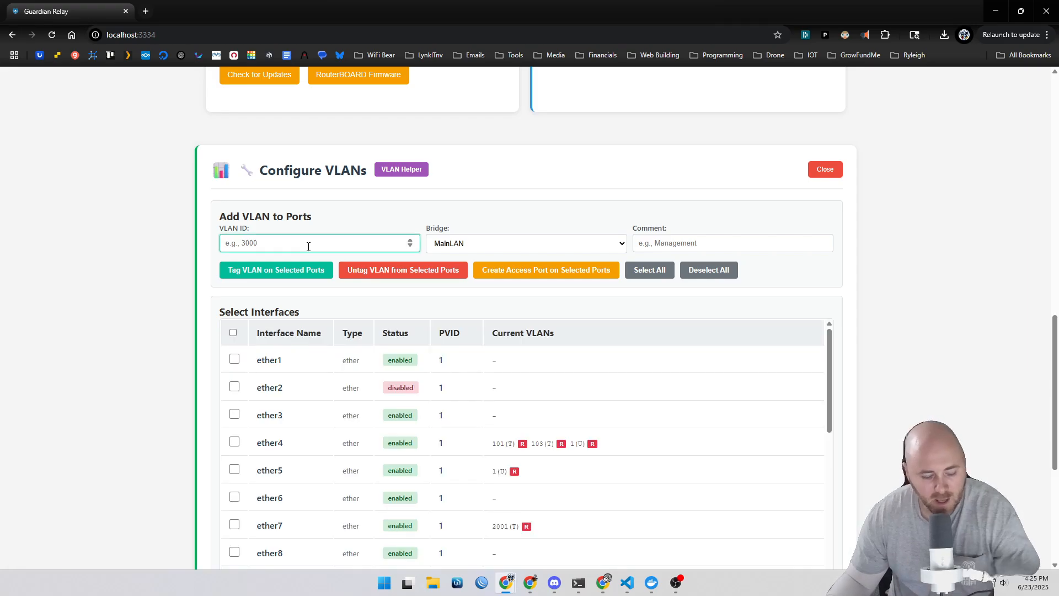
{"action": "type", "text": "30000"}
{"action": "key", "text": "Tab"}
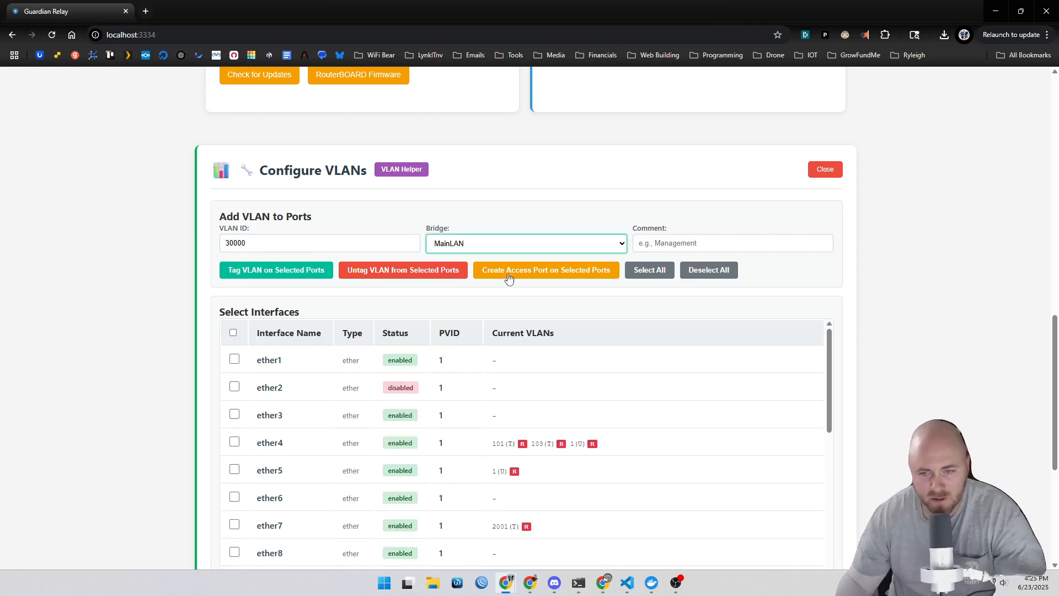
{"action": "left_click", "coordinate": [710, 245]}
{"action": "type", "text": "TEST"}
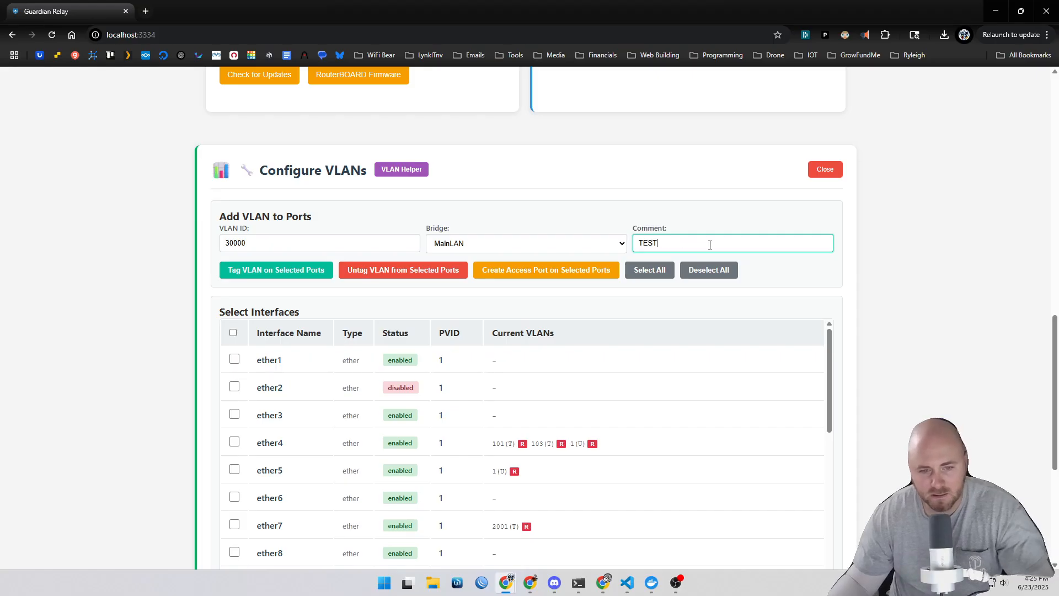
Step: Switch to WinBox, connect to the ALPHA-HOME.SW switch, and close its terminal window
{"action": "left_click", "coordinate": [482, 582]}
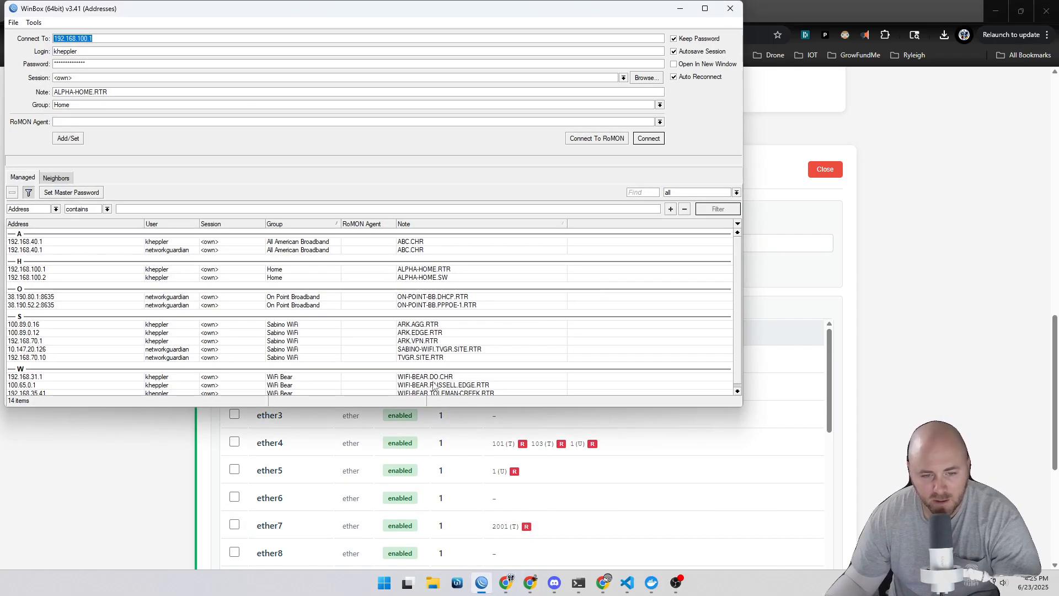
{"action": "double_click", "coordinate": [445, 276]}
{"action": "left_click", "coordinate": [241, 451]}
{"action": "key", "text": "Escape"}
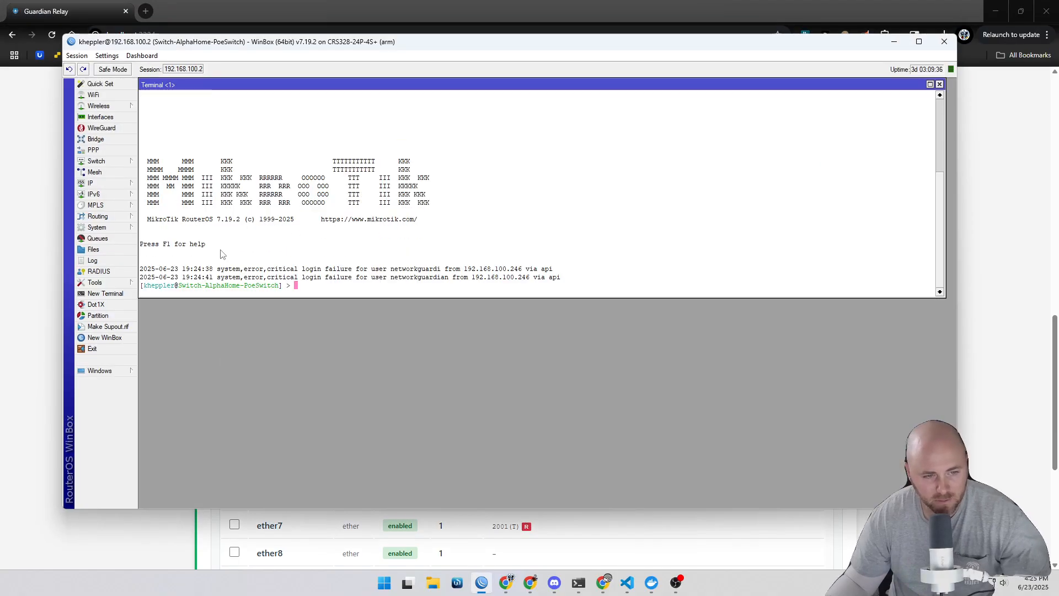
{"action": "left_click", "coordinate": [939, 84]}
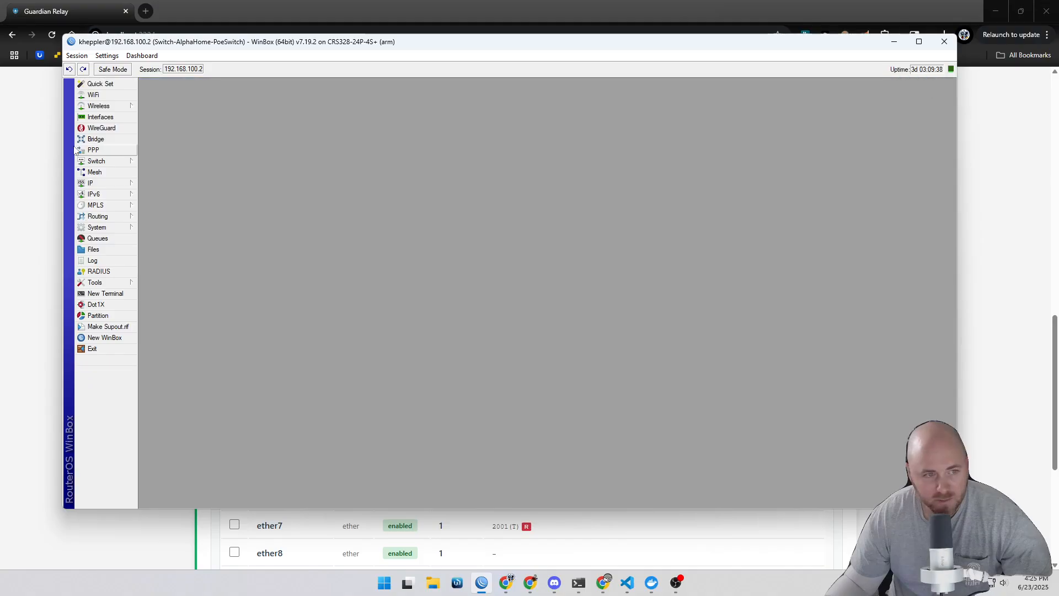
Step: Open the switch's bridge VLAN list in WinBox and return to the browser
{"action": "left_click", "coordinate": [96, 139]}
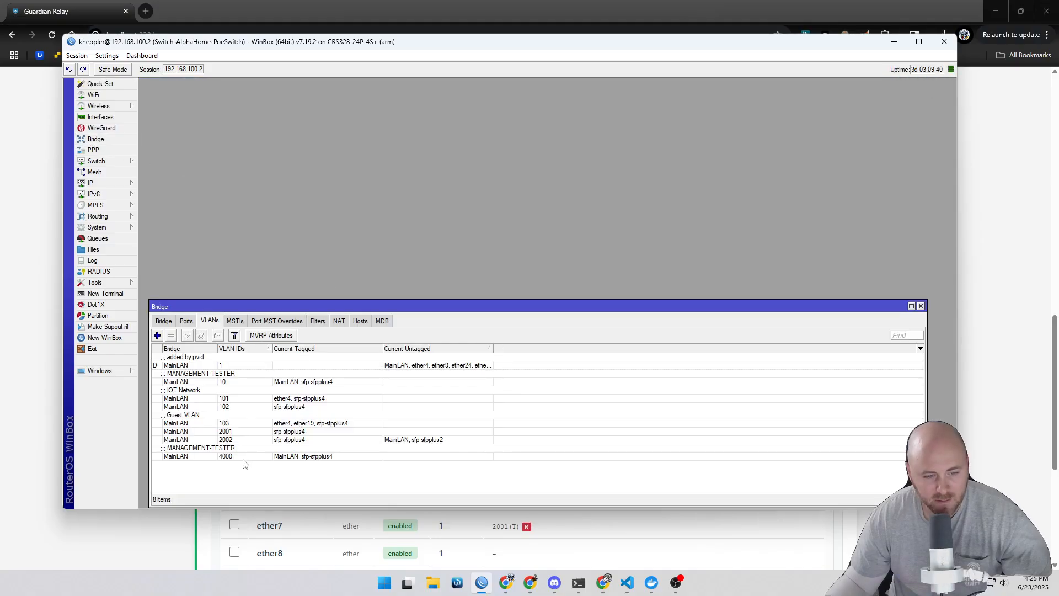
{"action": "left_click", "coordinate": [240, 440]}
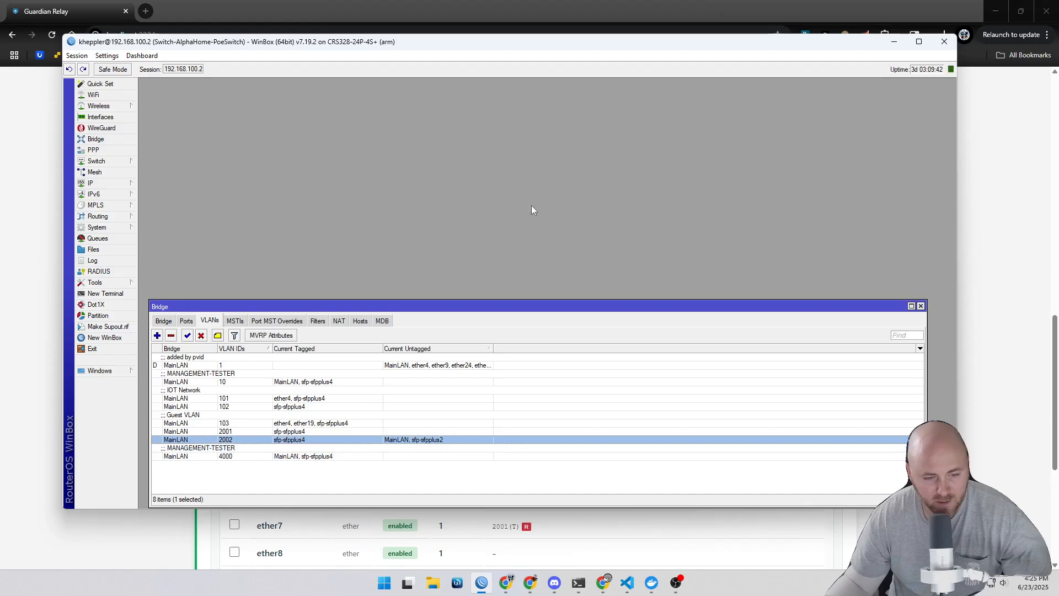
{"action": "left_click", "coordinate": [310, 5]}
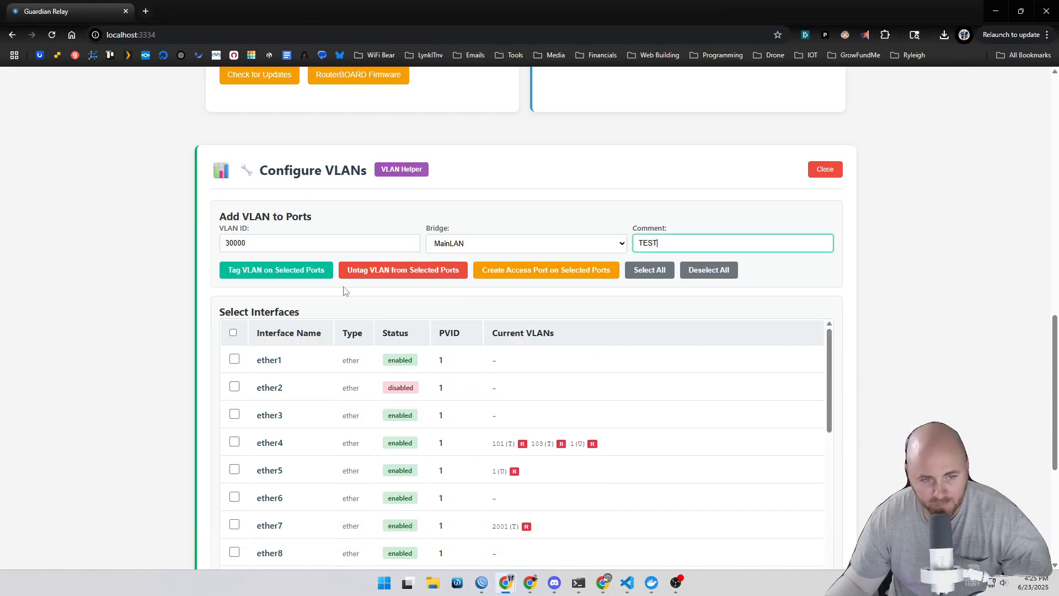
Step: Select ether2 and ether3 and try to tag the VLAN on the selected ports
{"action": "left_click", "coordinate": [234, 387]}
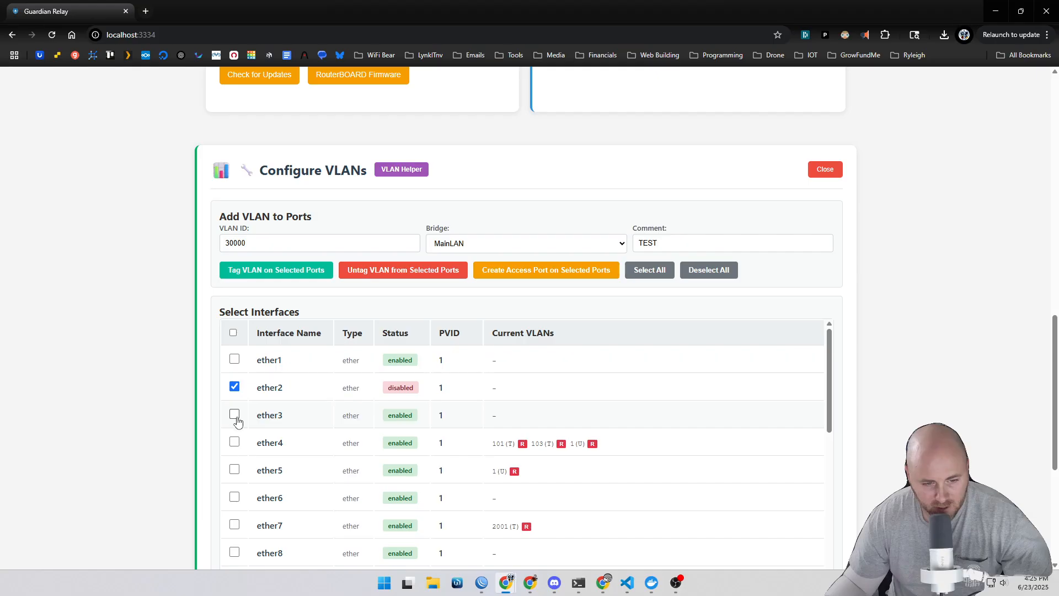
{"action": "left_click", "coordinate": [234, 414]}
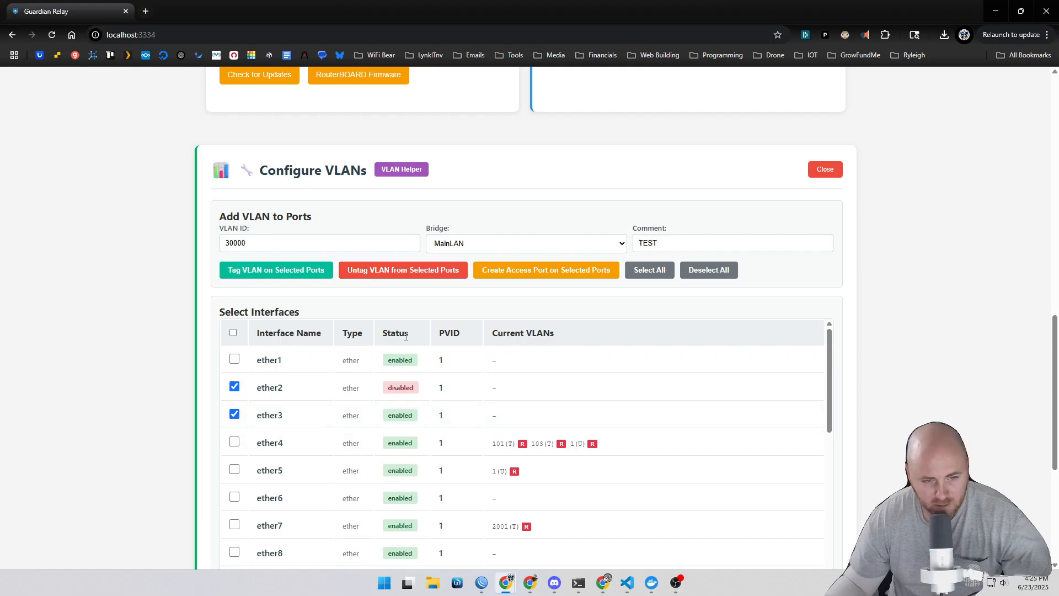
{"action": "left_click", "coordinate": [293, 271]}
{"action": "left_click", "coordinate": [523, 354]}
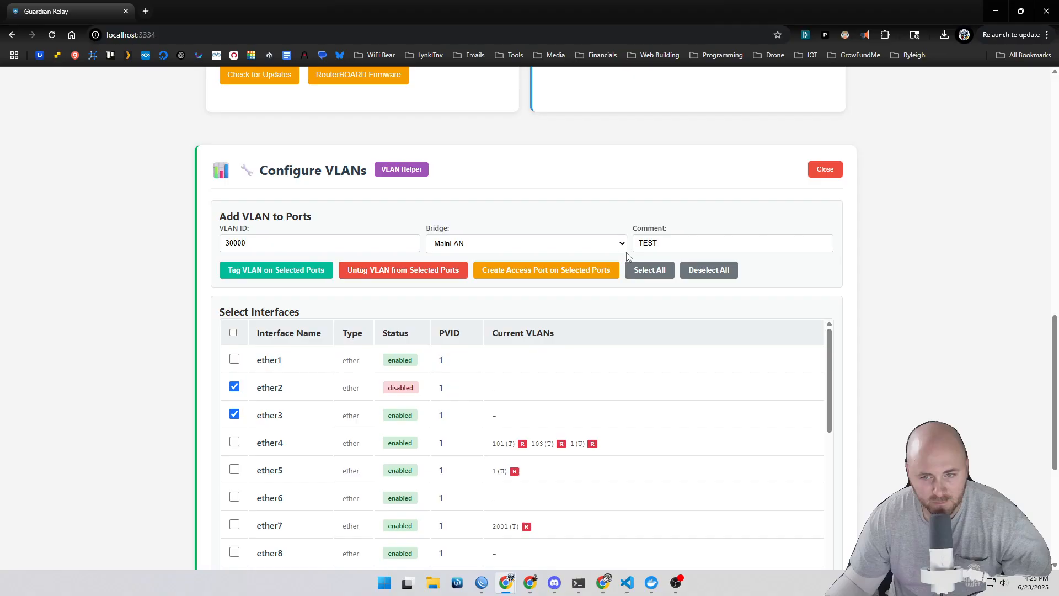
Step: Set the VLAN ID to 3000, tag it on the selected ports, and acknowledge the result
{"action": "left_click", "coordinate": [319, 242]}
{"action": "key", "text": "BackSpace"}
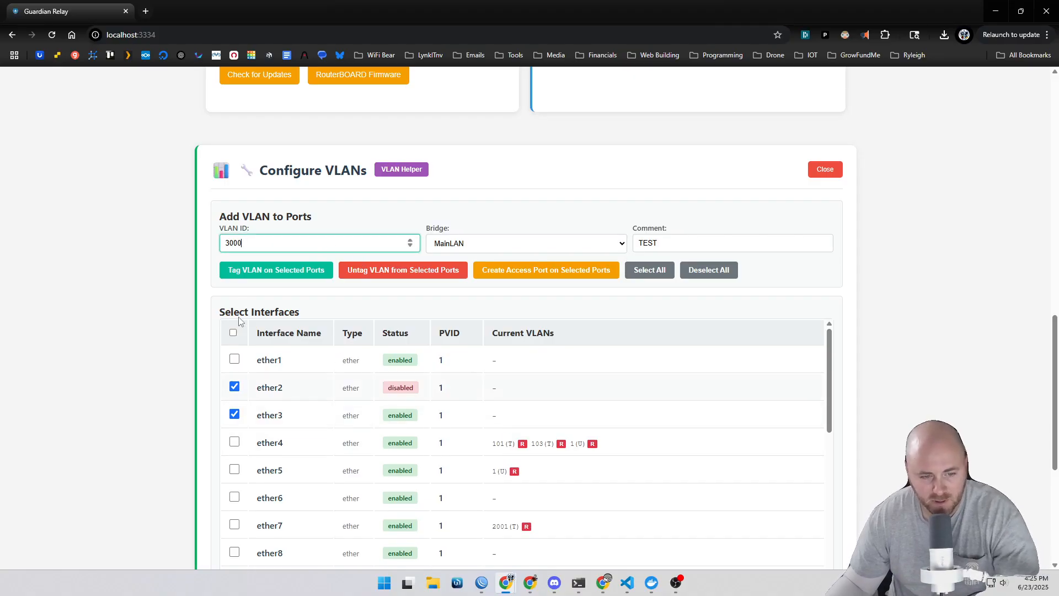
{"action": "left_click", "coordinate": [255, 273]}
{"action": "left_click", "coordinate": [574, 370]}
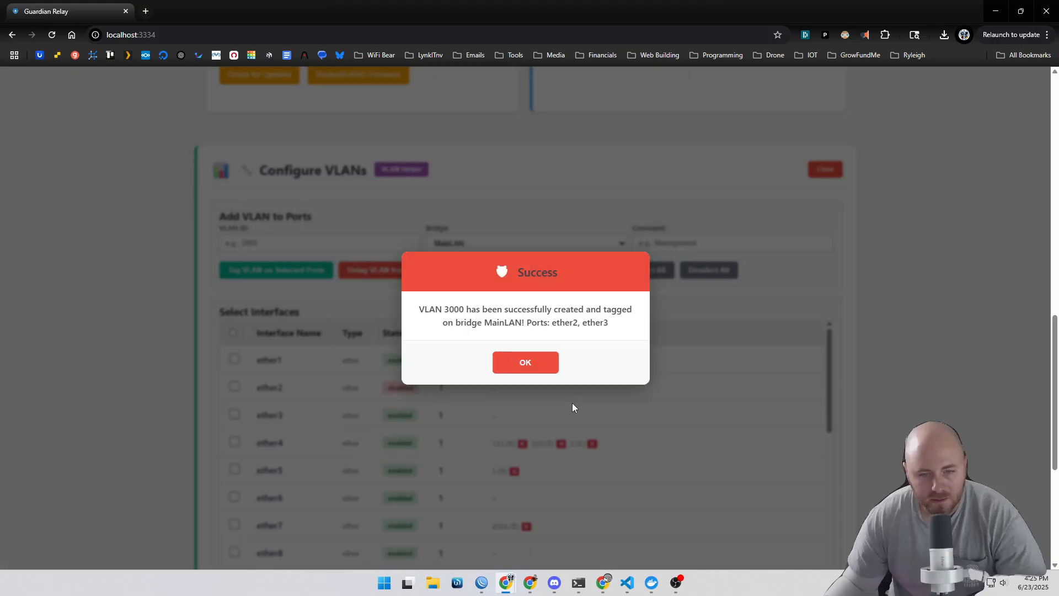
{"action": "left_click", "coordinate": [525, 362]}
Step: Check the VLAN 3000 entry in WinBox's bridge VLAN list by opening its properties
{"action": "left_click", "coordinate": [483, 584]}
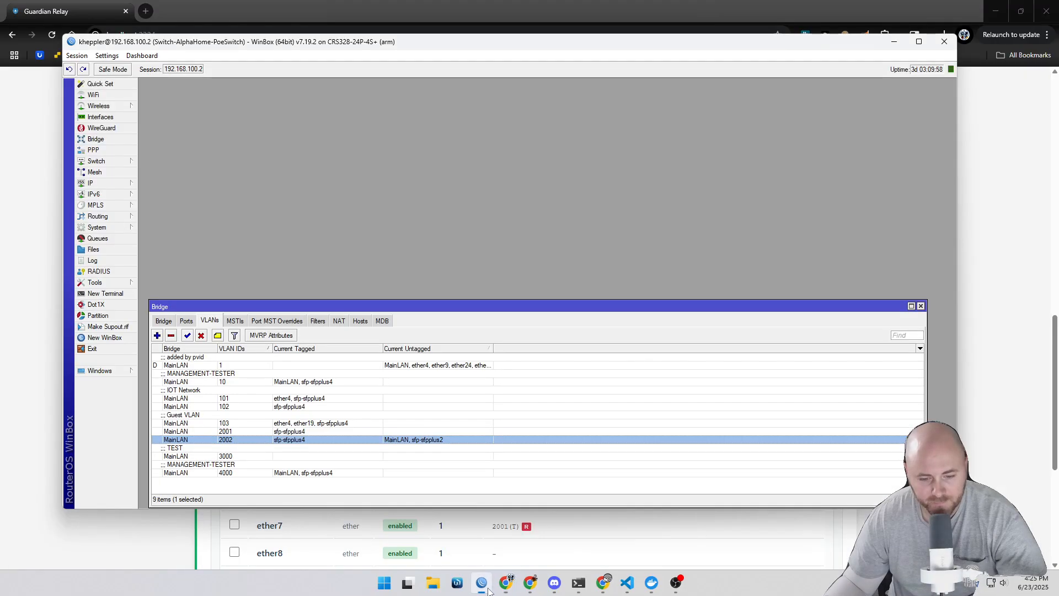
{"action": "left_click", "coordinate": [238, 456]}
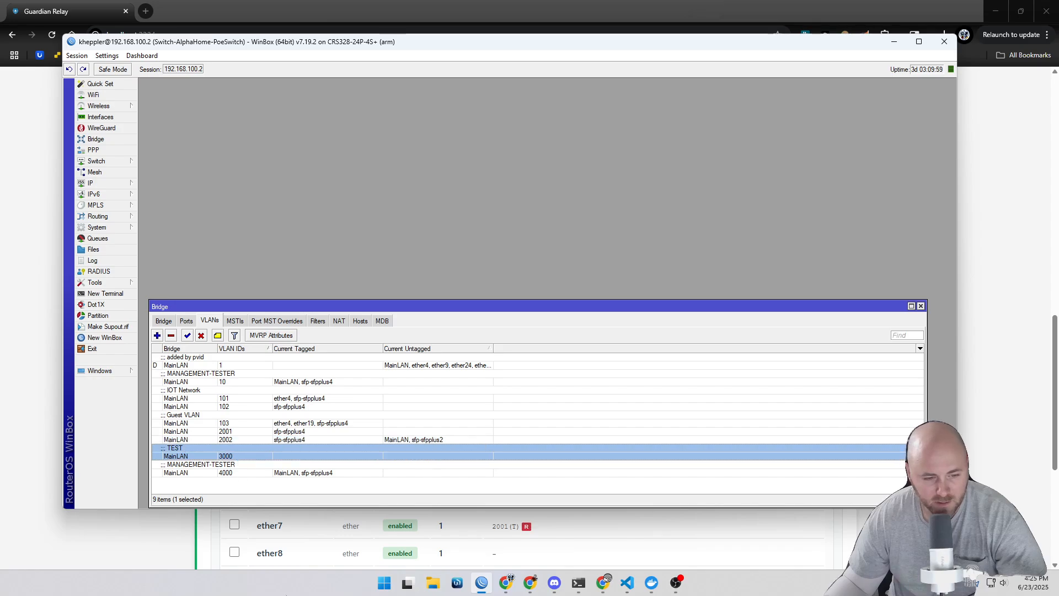
{"action": "double_click", "coordinate": [330, 455]}
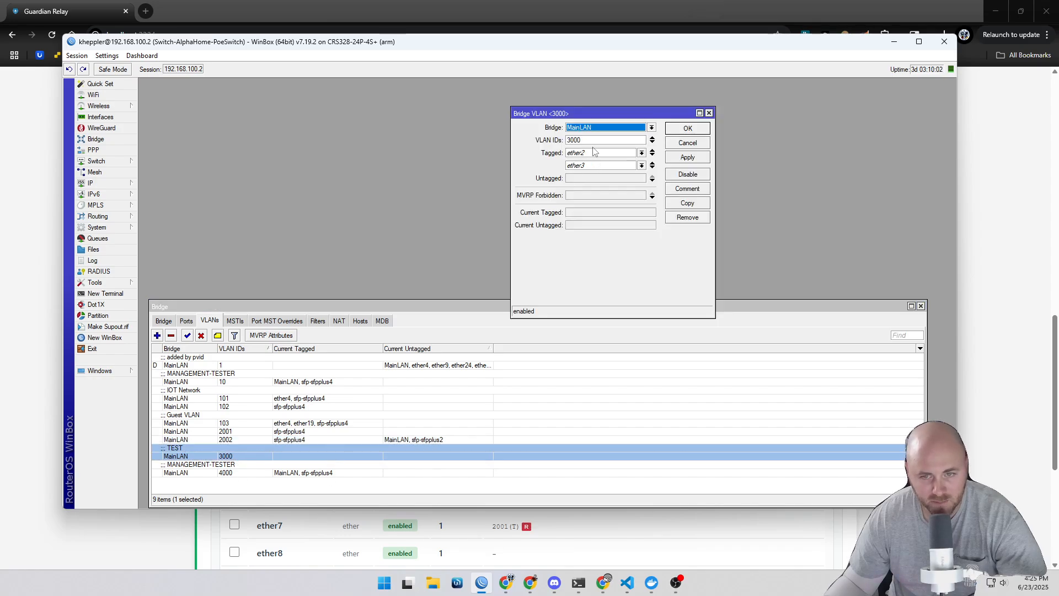
{"action": "left_click", "coordinate": [51, 442]}
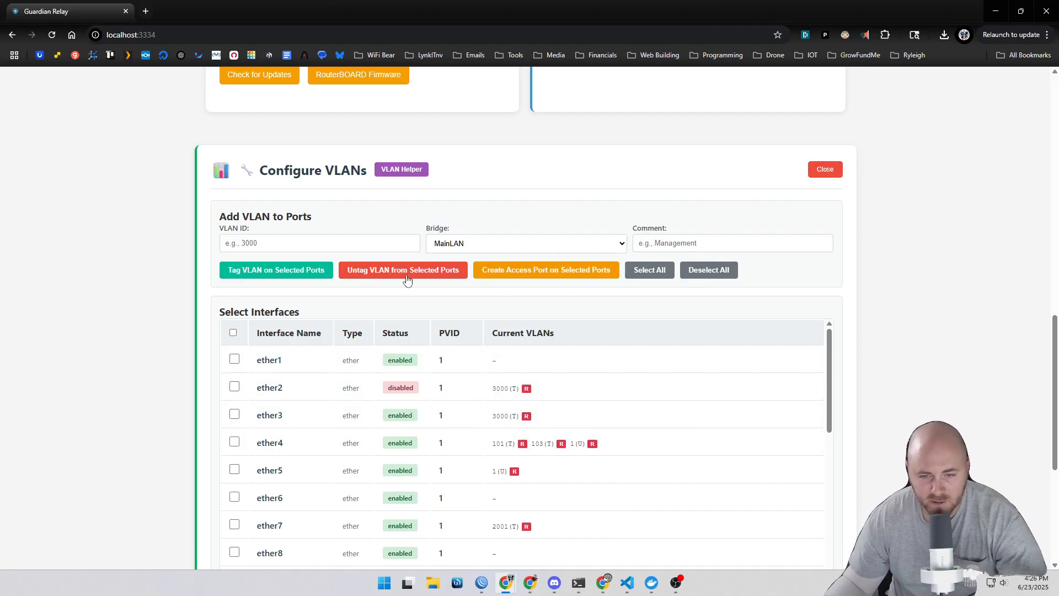
Step: Select ether2 and ether3 again in the Configure VLANs interface list
{"action": "left_click", "coordinate": [235, 387]}
{"action": "left_click", "coordinate": [235, 415]}
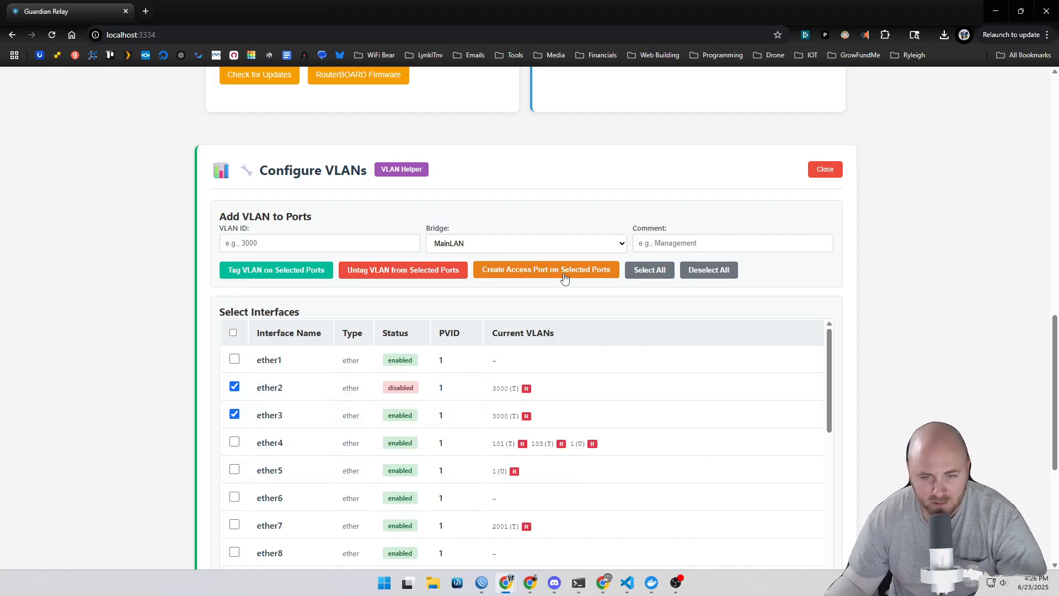
{"action": "scroll", "coordinate": [893, 347], "scroll_direction": "down", "scroll_amount": 4}
{"action": "scroll", "coordinate": [893, 351], "scroll_direction": "up", "scroll_amount": 8}
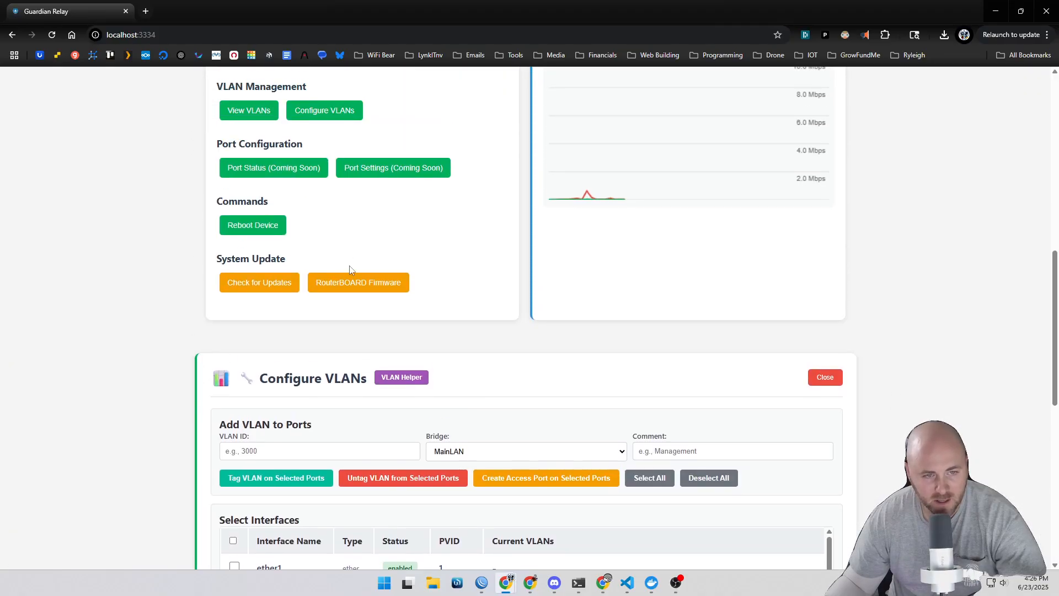
{"action": "left_click", "coordinate": [277, 234]}
{"action": "left_click", "coordinate": [475, 486]}
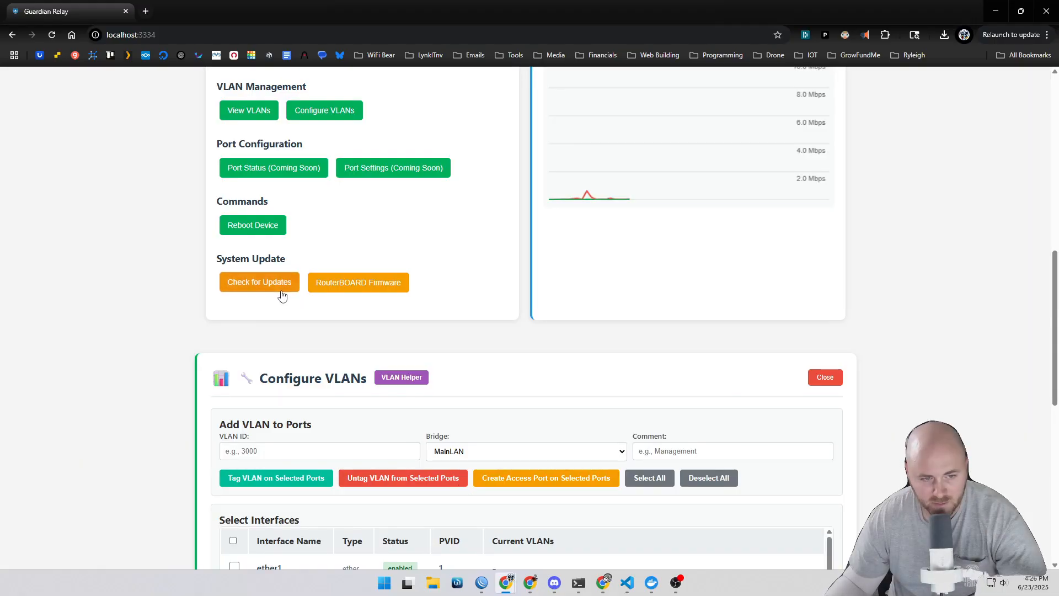
Step: Examine the device selection and device information sections of the page
{"action": "scroll", "coordinate": [869, 318], "scroll_direction": "up", "scroll_amount": 6}
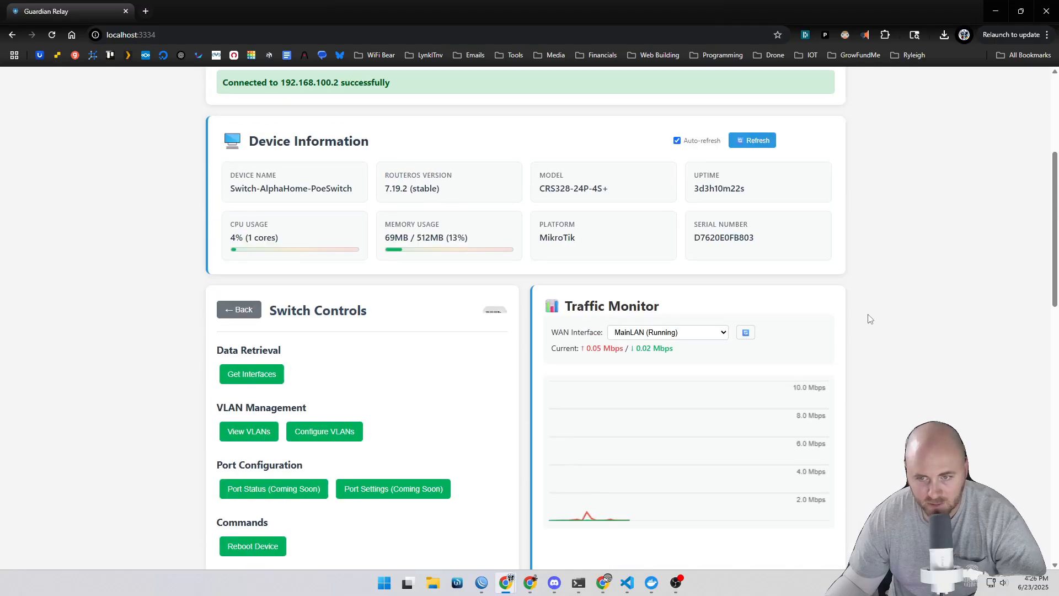
{"action": "scroll", "coordinate": [869, 319], "scroll_direction": "up", "scroll_amount": 4}
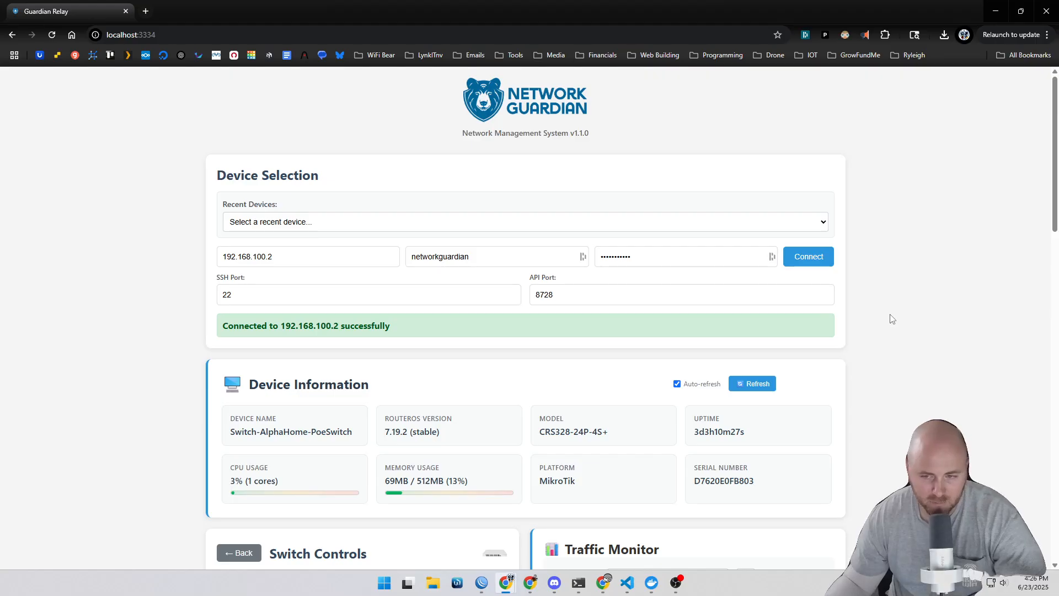
{"action": "scroll", "coordinate": [890, 312], "scroll_direction": "down", "scroll_amount": 2}
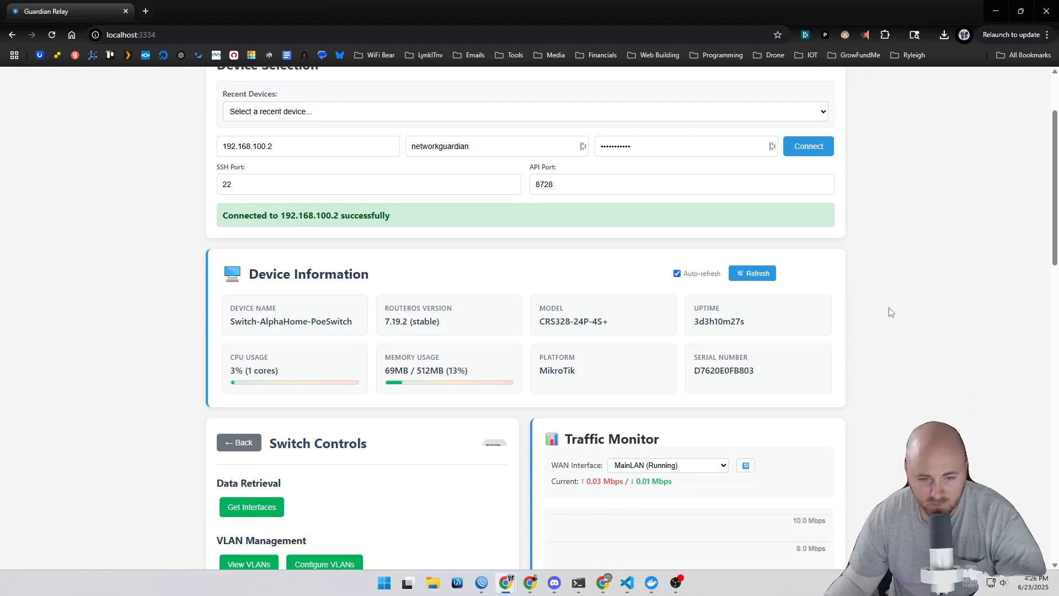
{"action": "scroll", "coordinate": [888, 330], "scroll_direction": "up", "scroll_amount": 2}
{"action": "scroll", "coordinate": [889, 345], "scroll_direction": "down", "scroll_amount": 1}
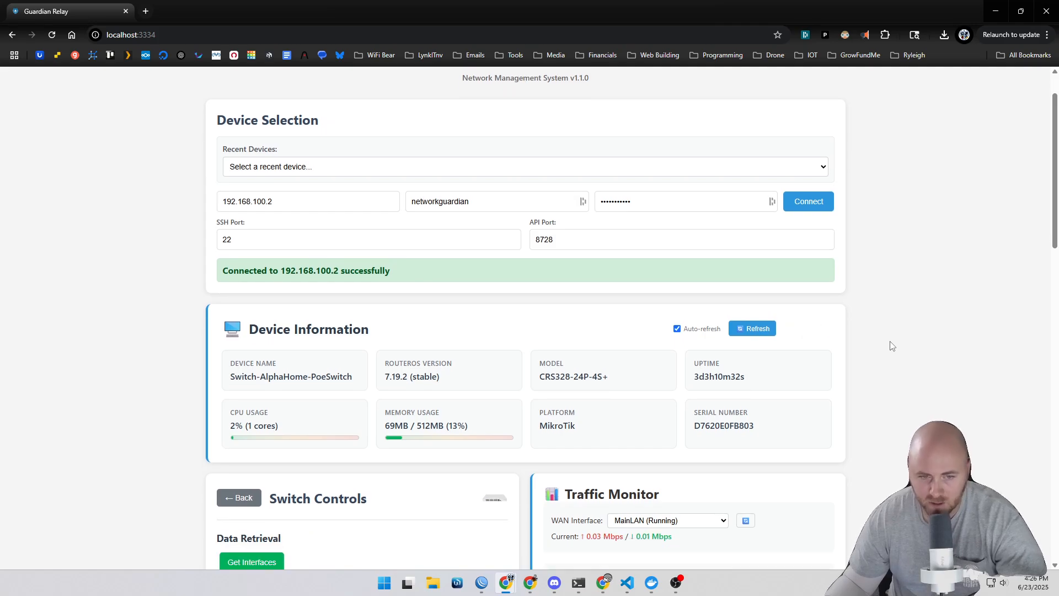
{"action": "scroll", "coordinate": [892, 346], "scroll_direction": "up", "scroll_amount": 1}
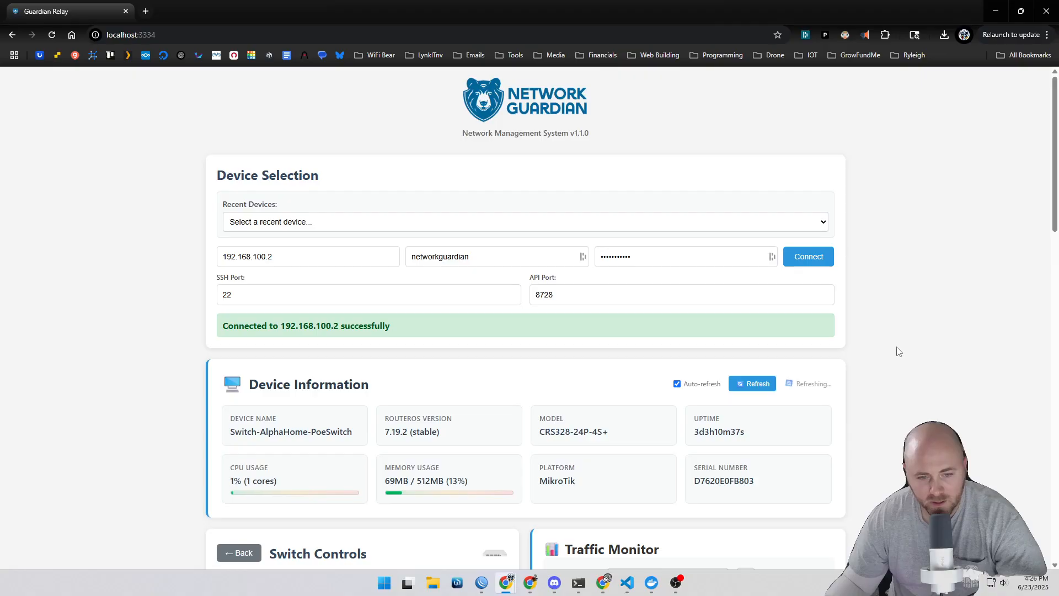
{"action": "scroll", "coordinate": [896, 350], "scroll_direction": "down", "scroll_amount": 1}
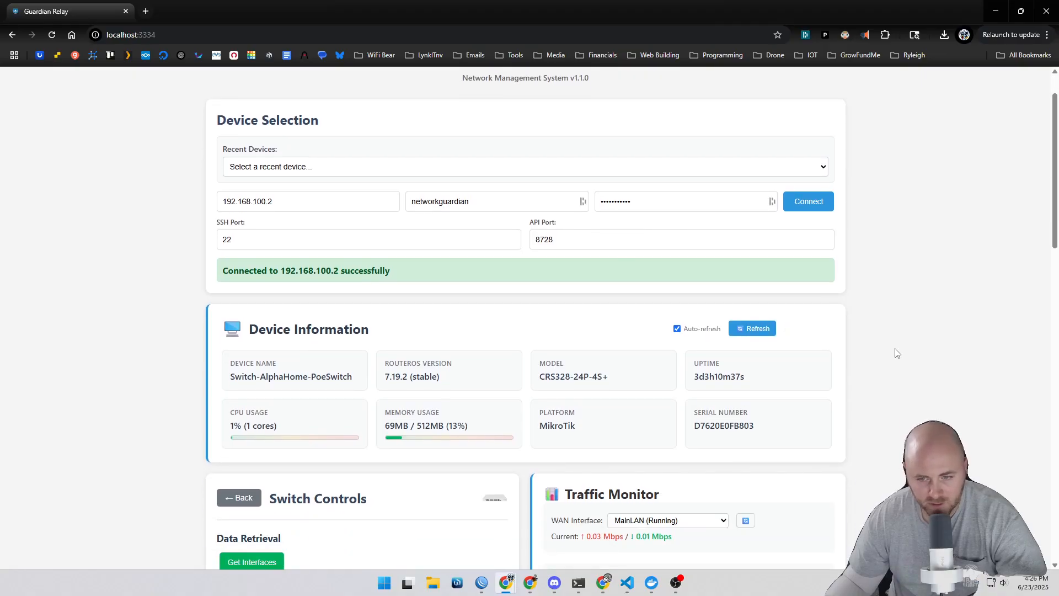
{"action": "scroll", "coordinate": [896, 353], "scroll_direction": "up", "scroll_amount": 1}
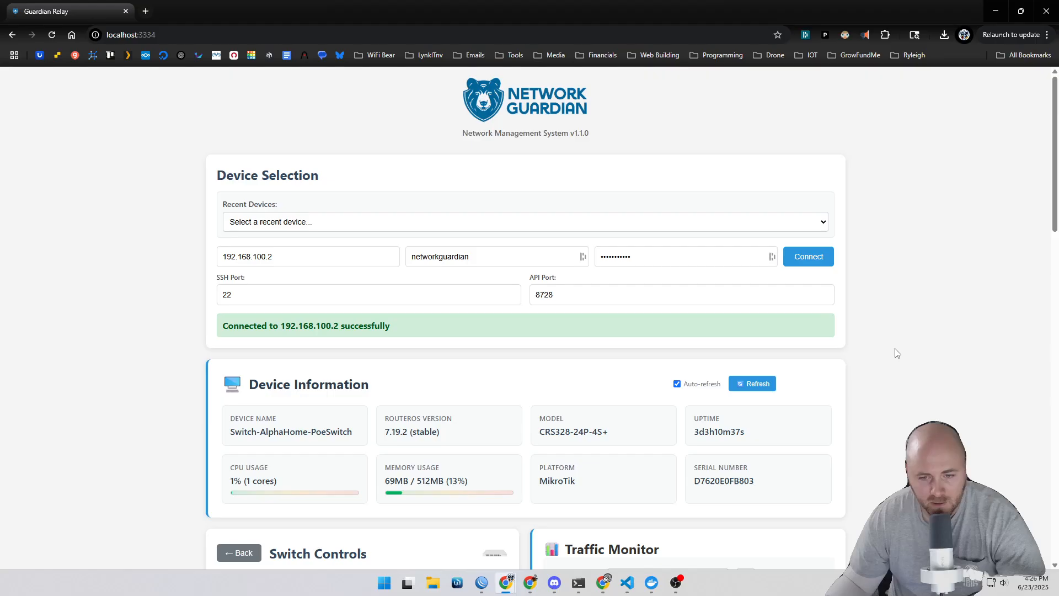
{"action": "right_click", "coordinate": [552, 172]}
{"action": "left_click", "coordinate": [476, 176]}
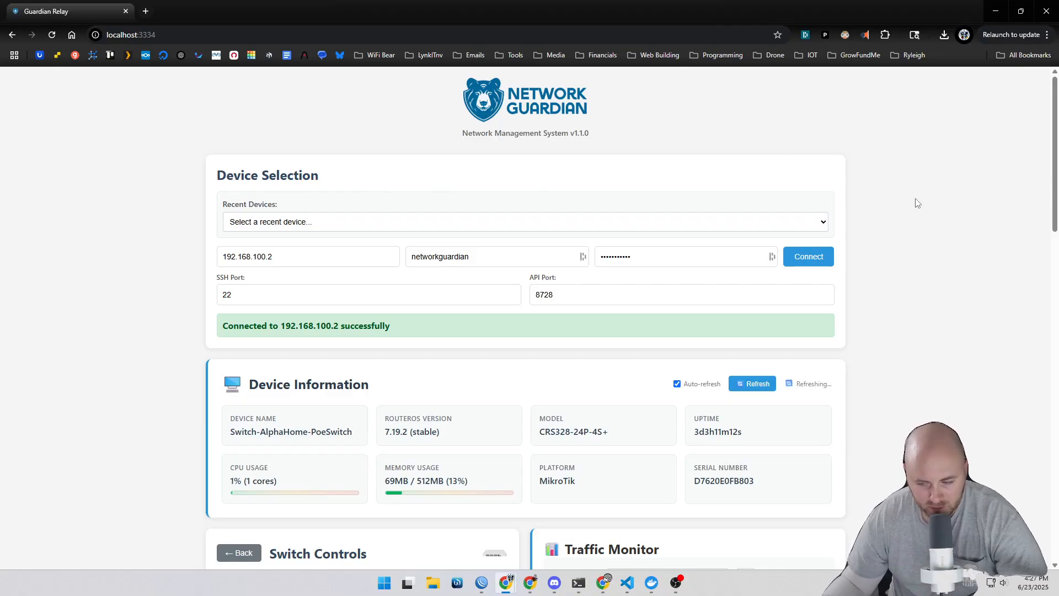
Step: Leave the switch controls and return to the device management cards
{"action": "scroll", "coordinate": [917, 203], "scroll_direction": "down", "scroll_amount": 5}
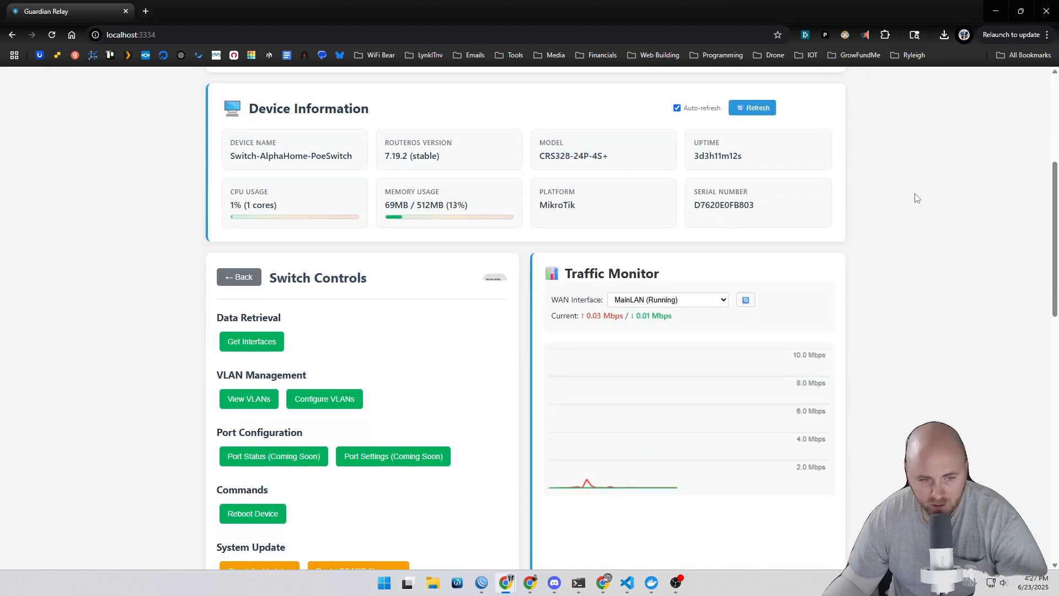
{"action": "scroll", "coordinate": [782, 211], "scroll_direction": "down", "scroll_amount": 3}
{"action": "scroll", "coordinate": [366, 234], "scroll_direction": "up", "scroll_amount": 2}
{"action": "left_click", "coordinate": [237, 220]}
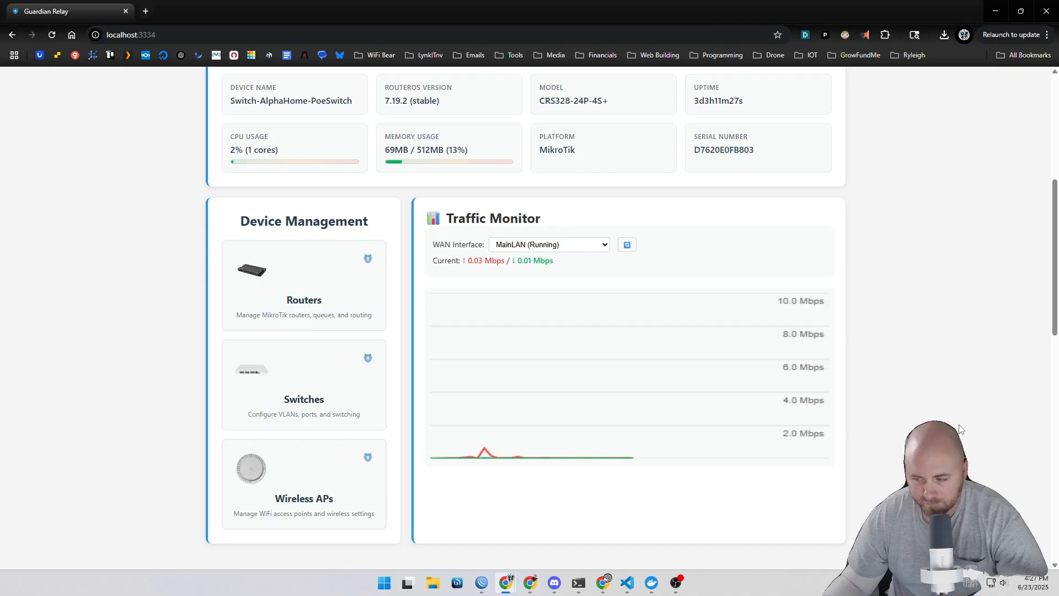
Step: Close the Configure VLANs panel
{"action": "scroll", "coordinate": [960, 429], "scroll_direction": "down", "scroll_amount": 4}
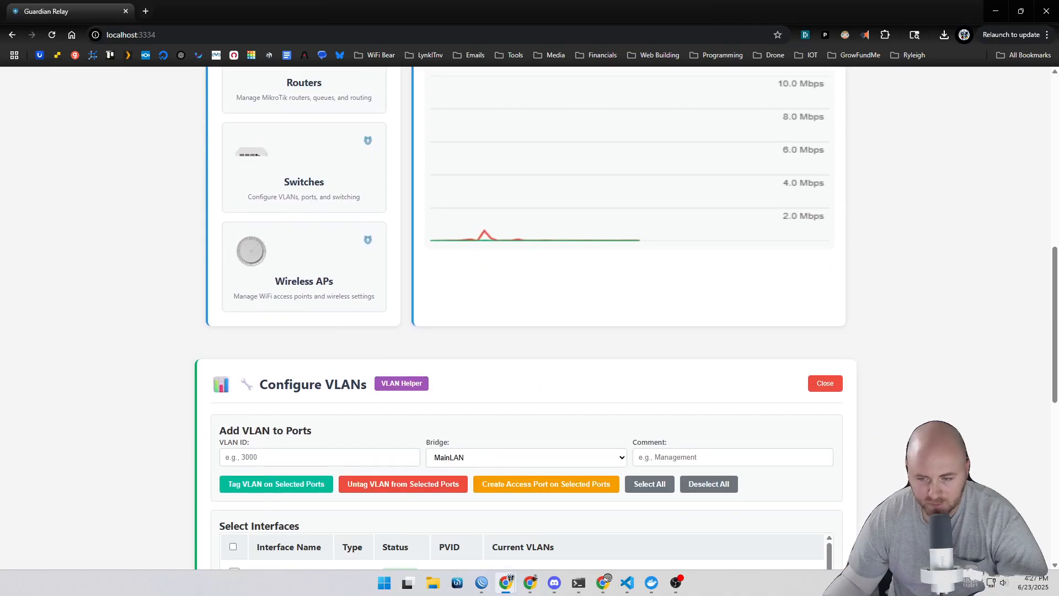
{"action": "left_click", "coordinate": [823, 381]}
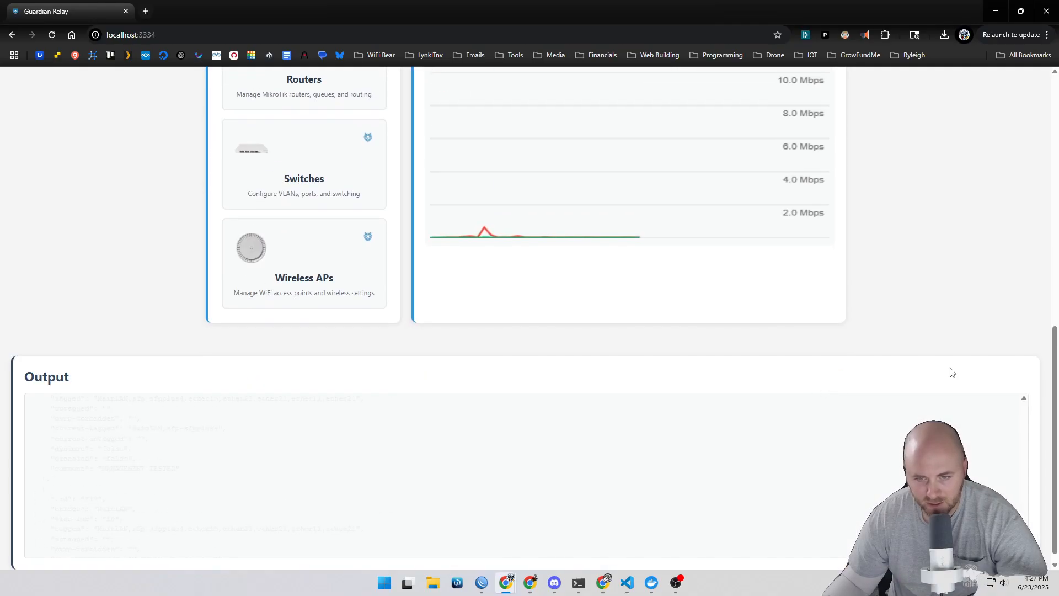
{"action": "scroll", "coordinate": [943, 260], "scroll_direction": "up", "scroll_amount": 12}
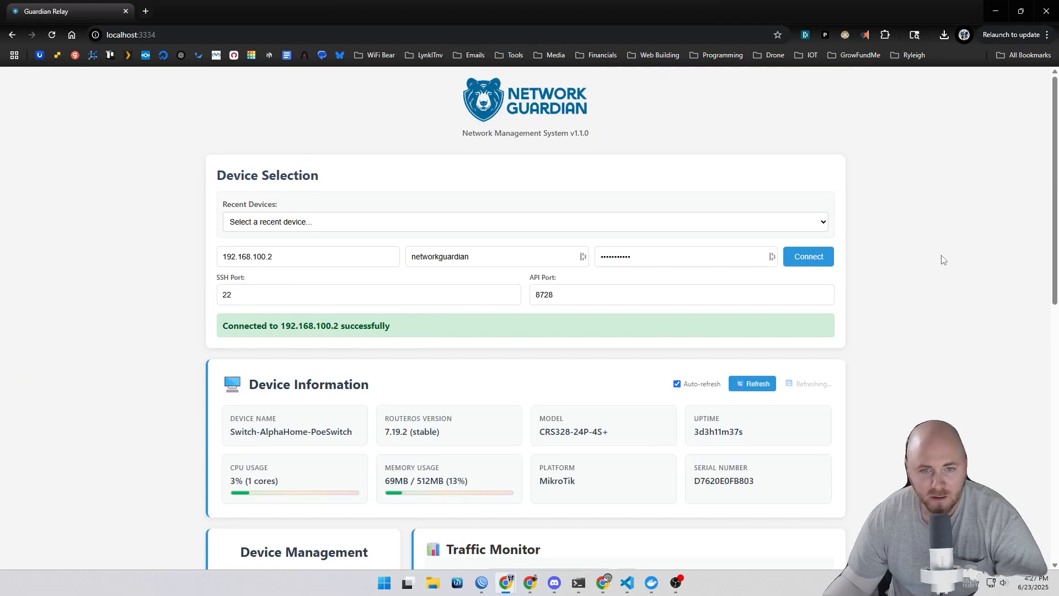